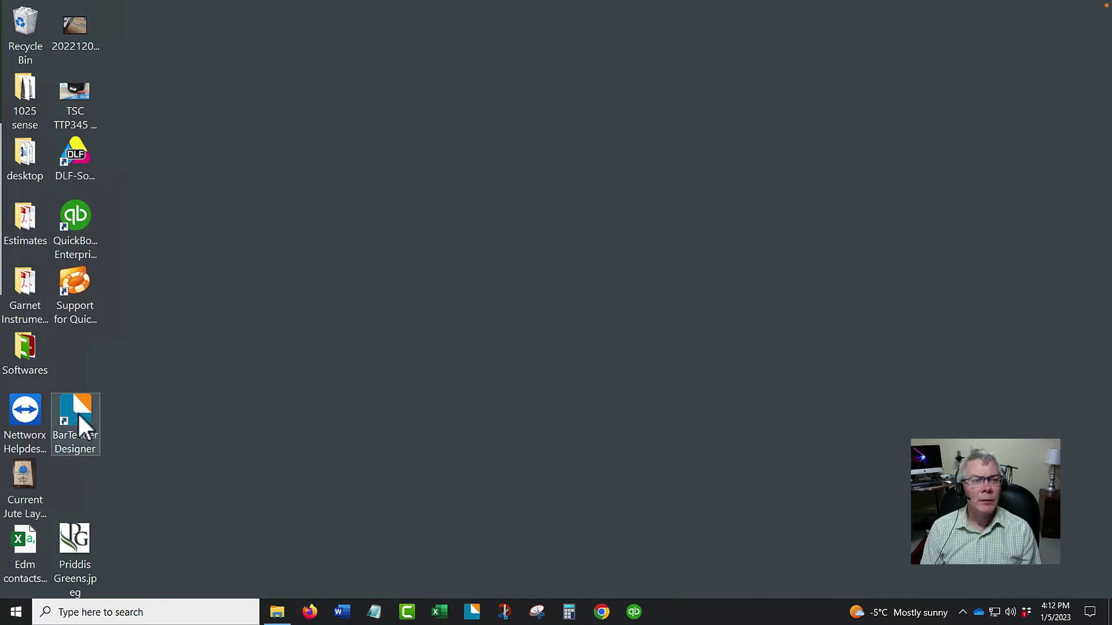
Launch BarTender Designer from its desktop shortcut
left_click(77, 409)
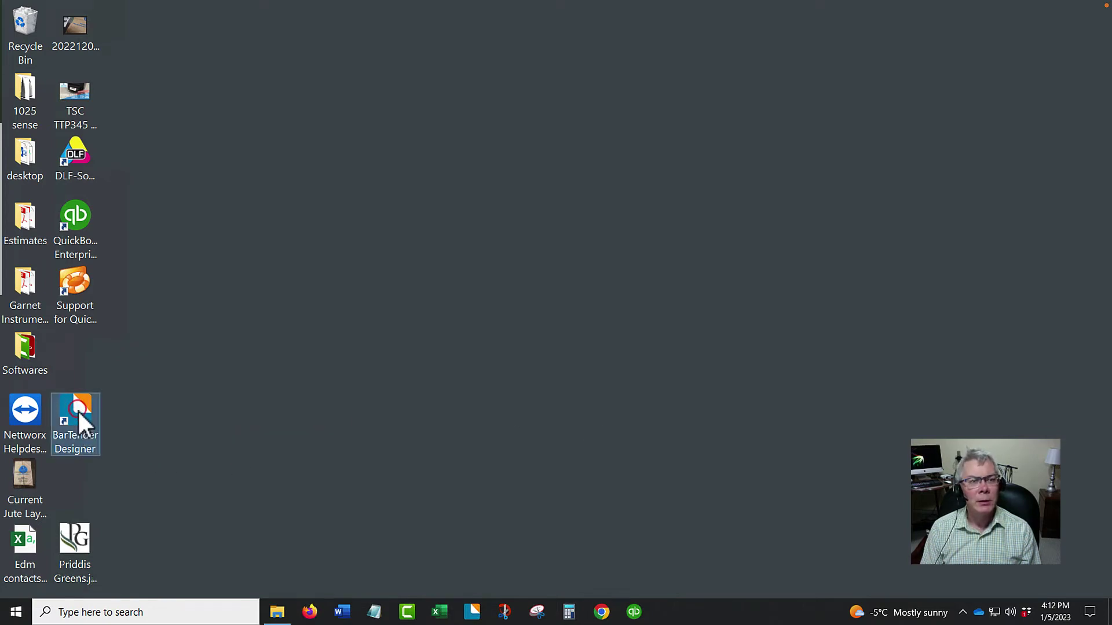
double_click(76, 408)
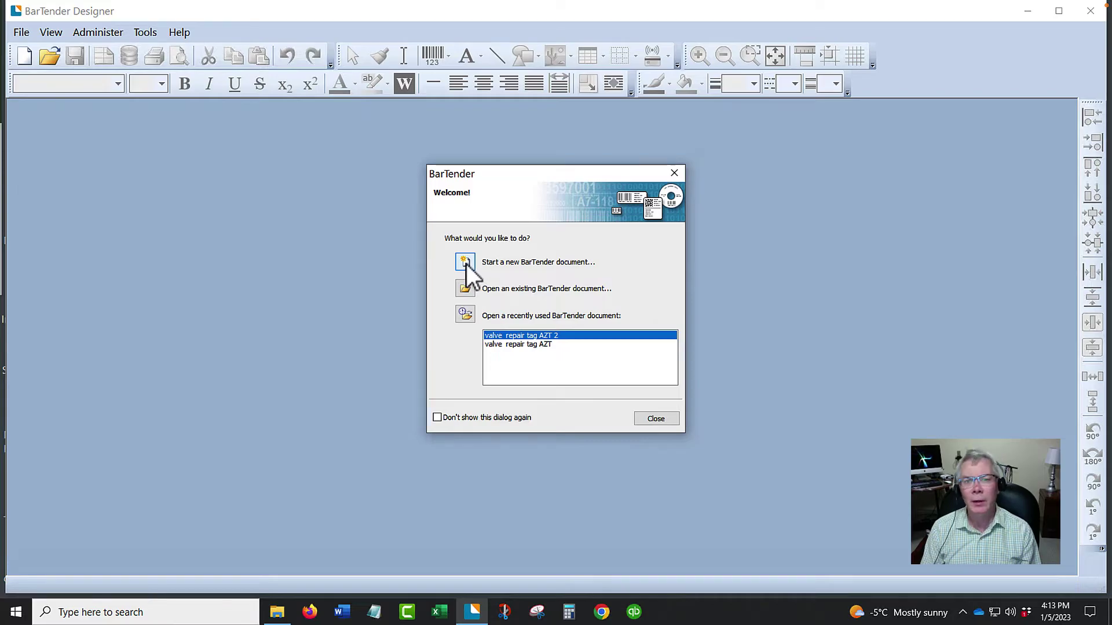
Start a blank document for the TSC TTP-345 printer with default stock, items and rectangle shape
left_click(464, 264)
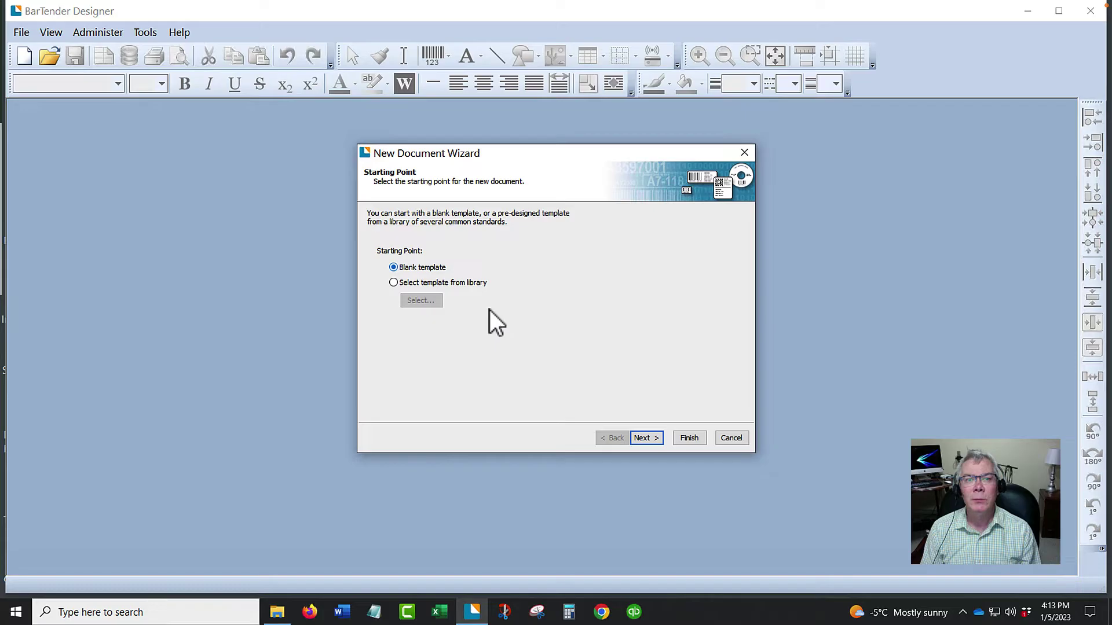
left_click(647, 437)
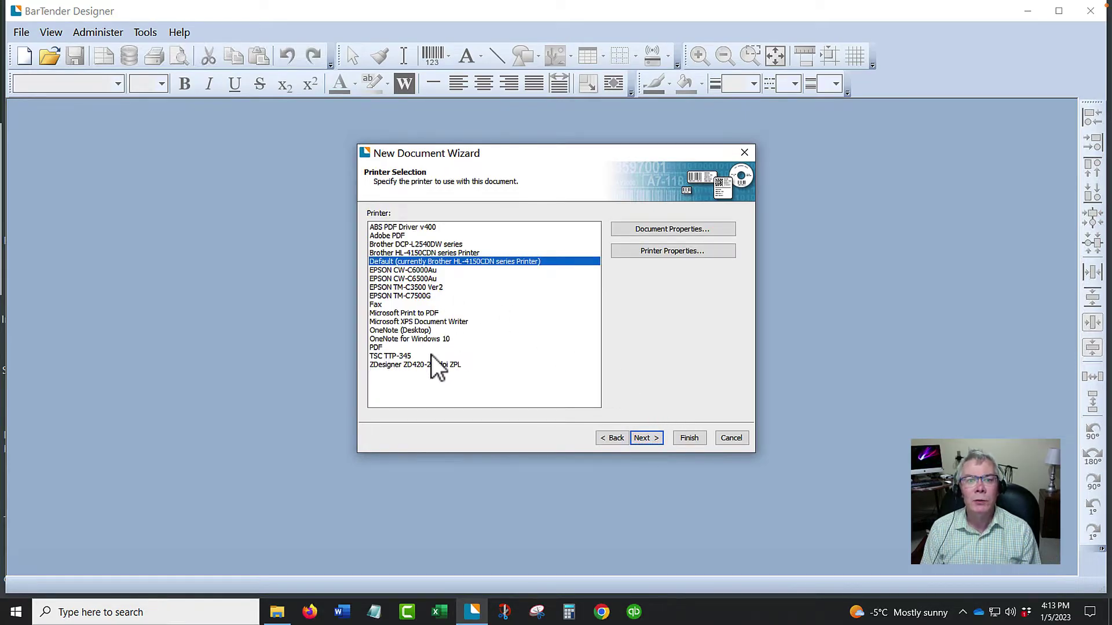
left_click(397, 356)
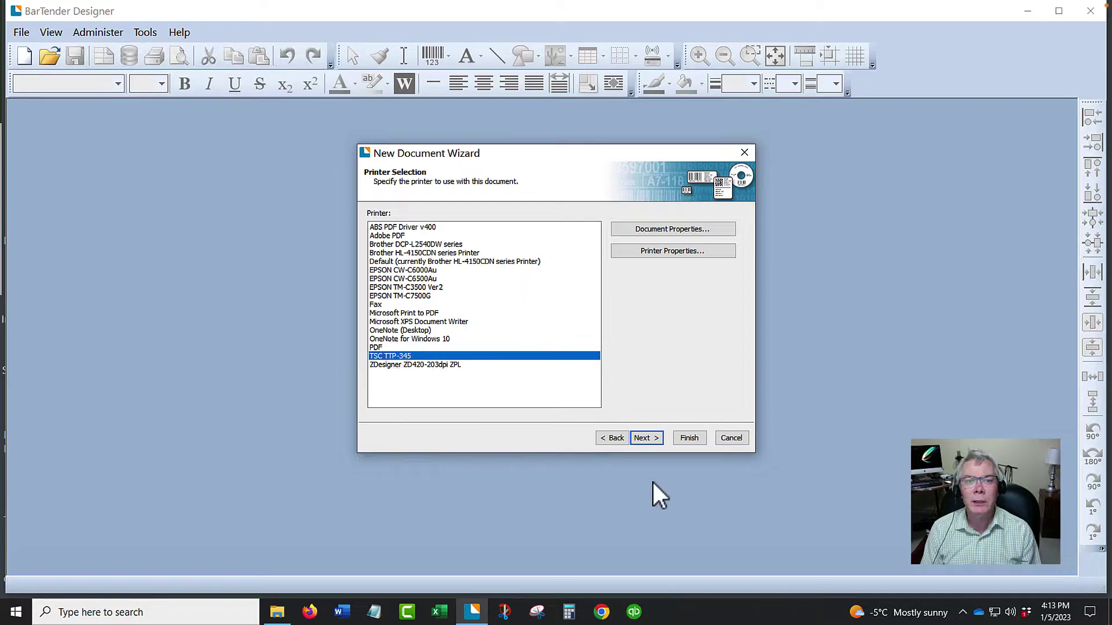
left_click(647, 437)
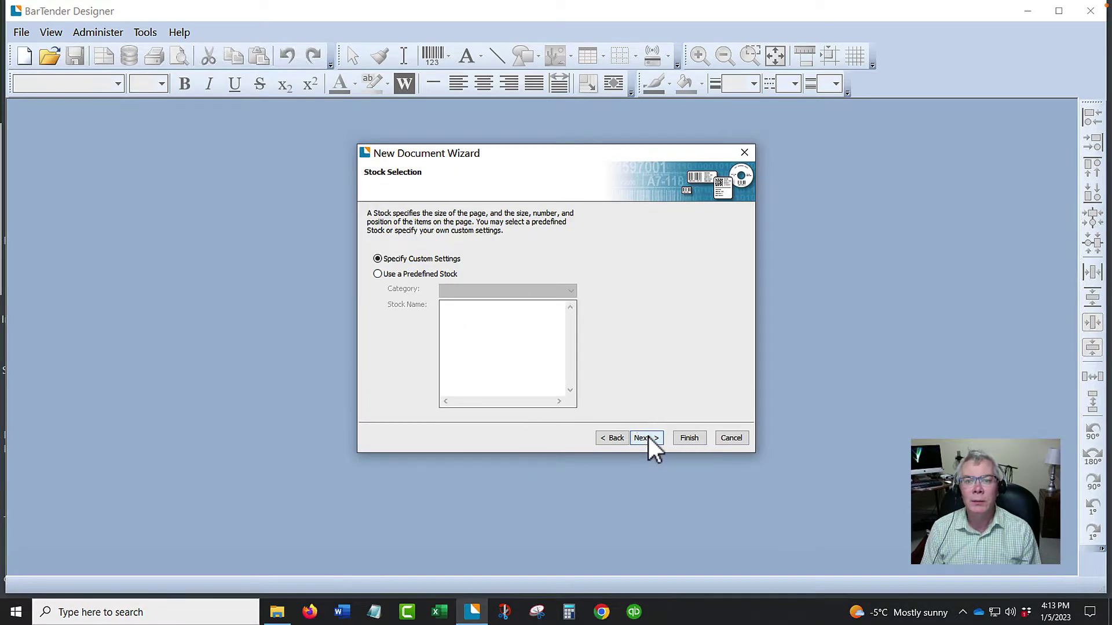
left_click(648, 437)
left_click(647, 438)
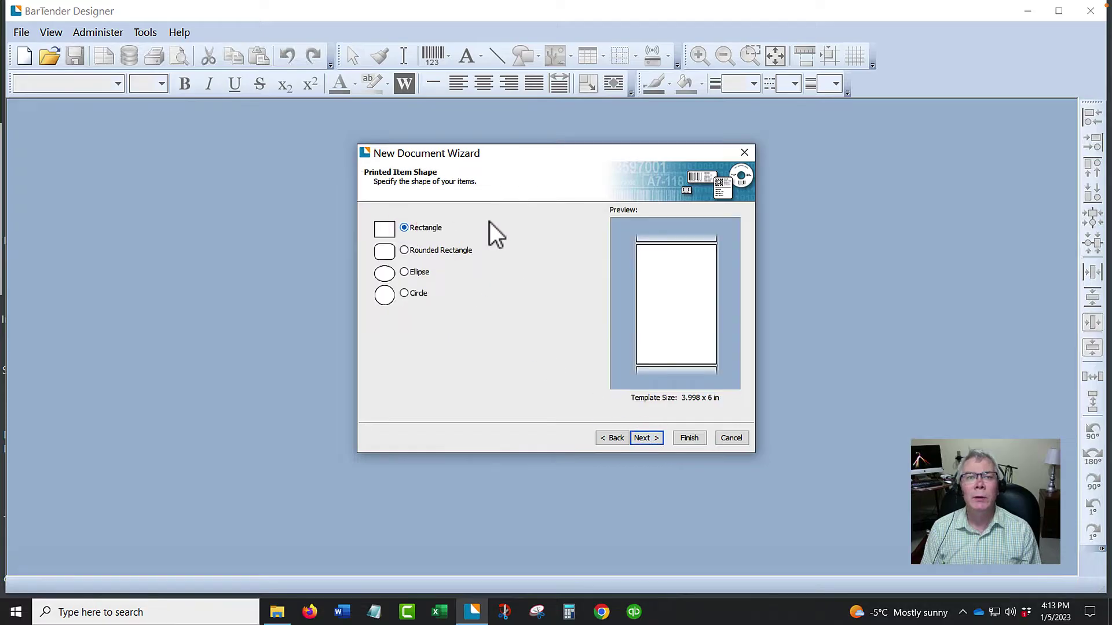
left_click(644, 438)
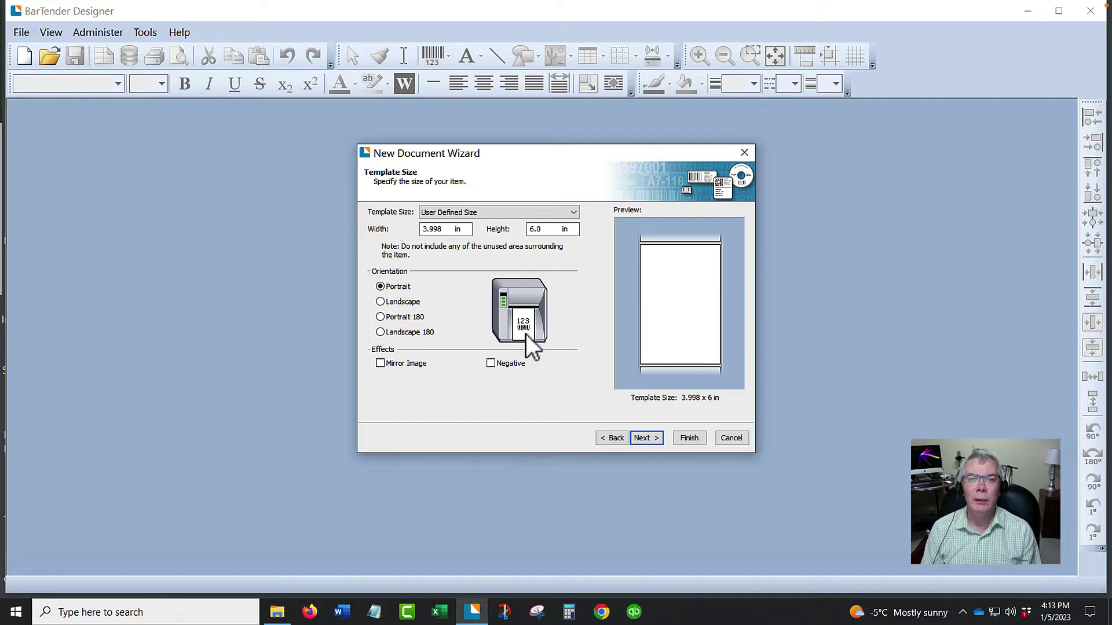
Set the label to landscape with a 1.0 in height and reach the review page
left_click(380, 303)
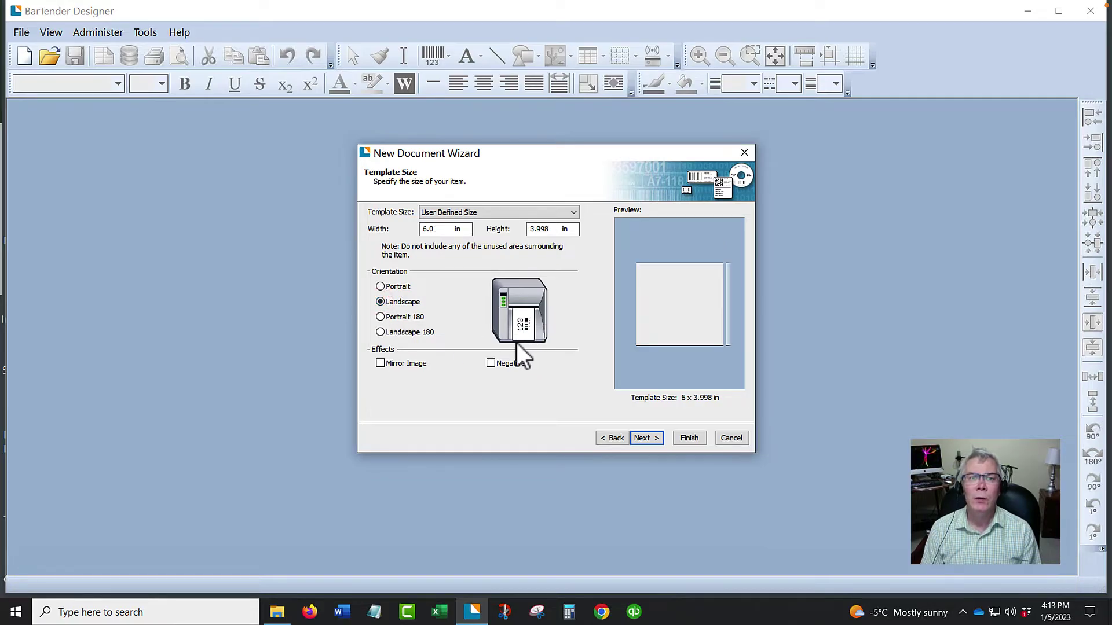
double_click(541, 230)
type("1.0")
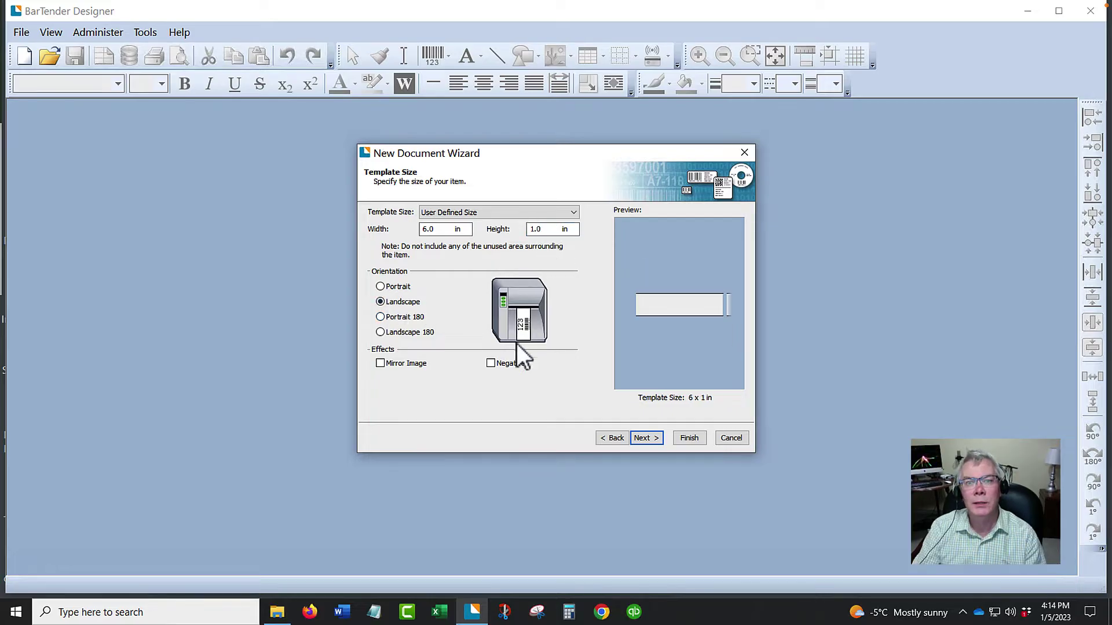
left_click(637, 435)
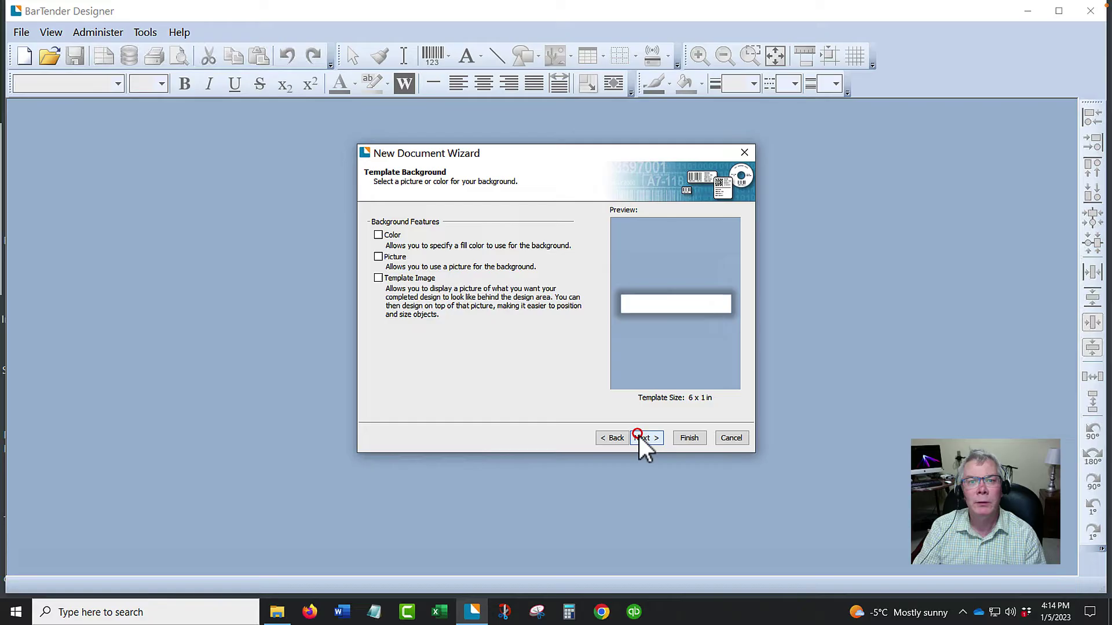
left_click(648, 439)
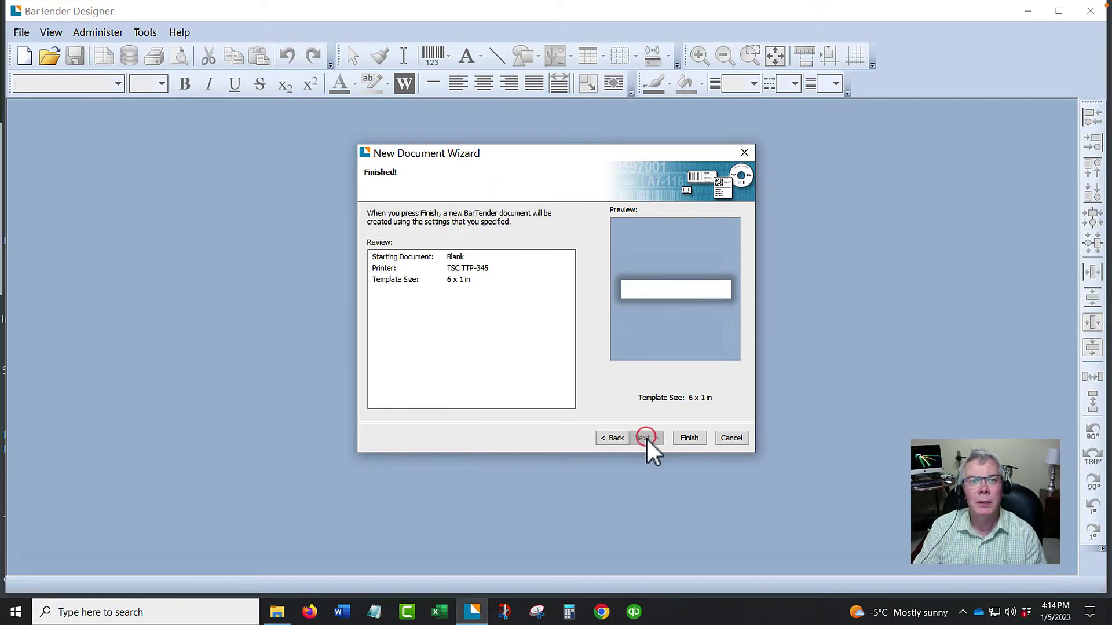
Create the 6 x 1 in document and place a Normal text object on the label
left_click(689, 439)
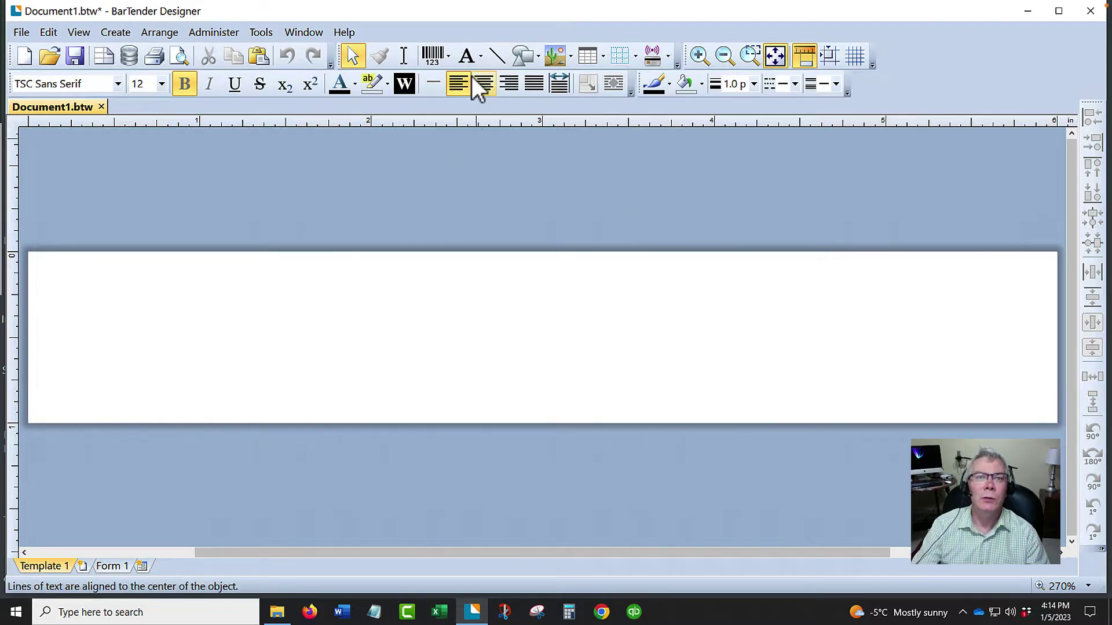
left_click(467, 57)
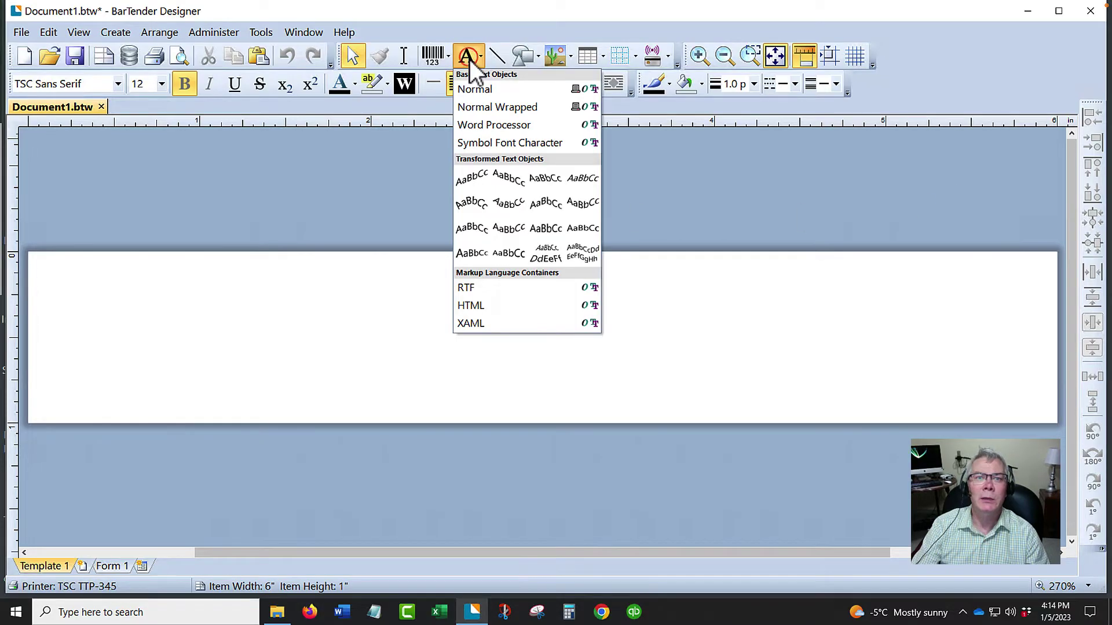
left_click(478, 90)
left_click(96, 282)
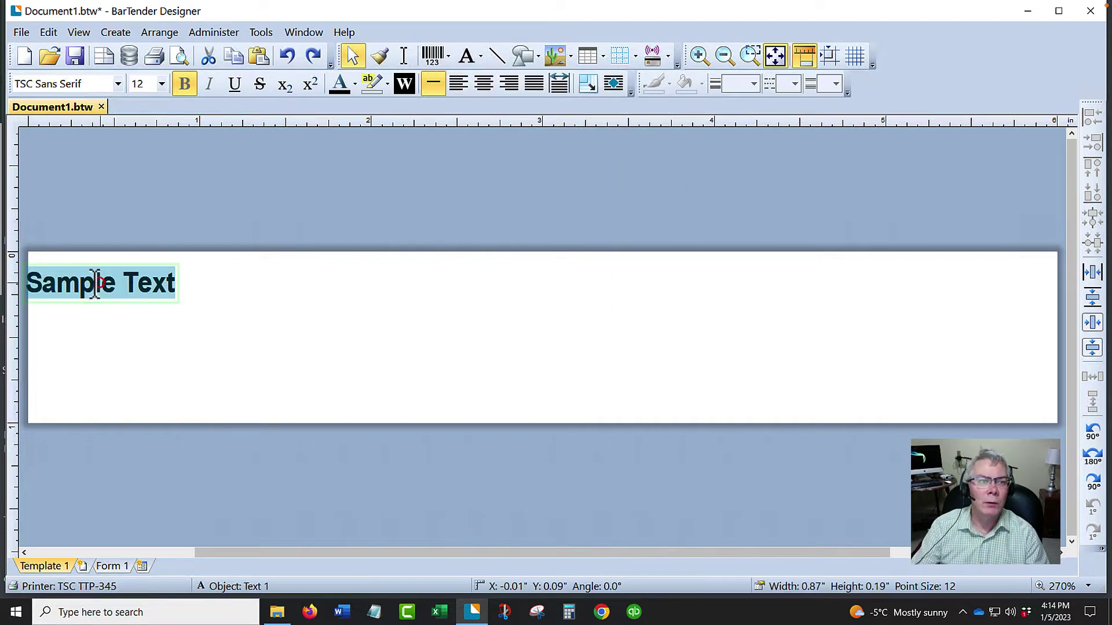
left_click_drag(154, 261, 206, 263)
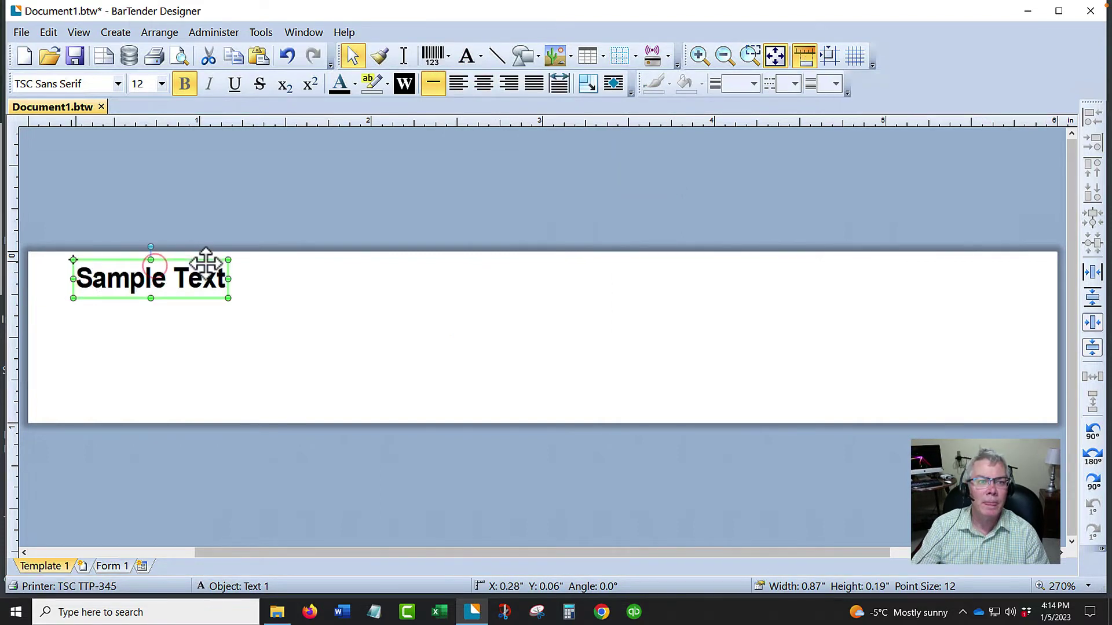
Replace the sample wording of the text object with 'Loader'
double_click(204, 279)
left_click(204, 279)
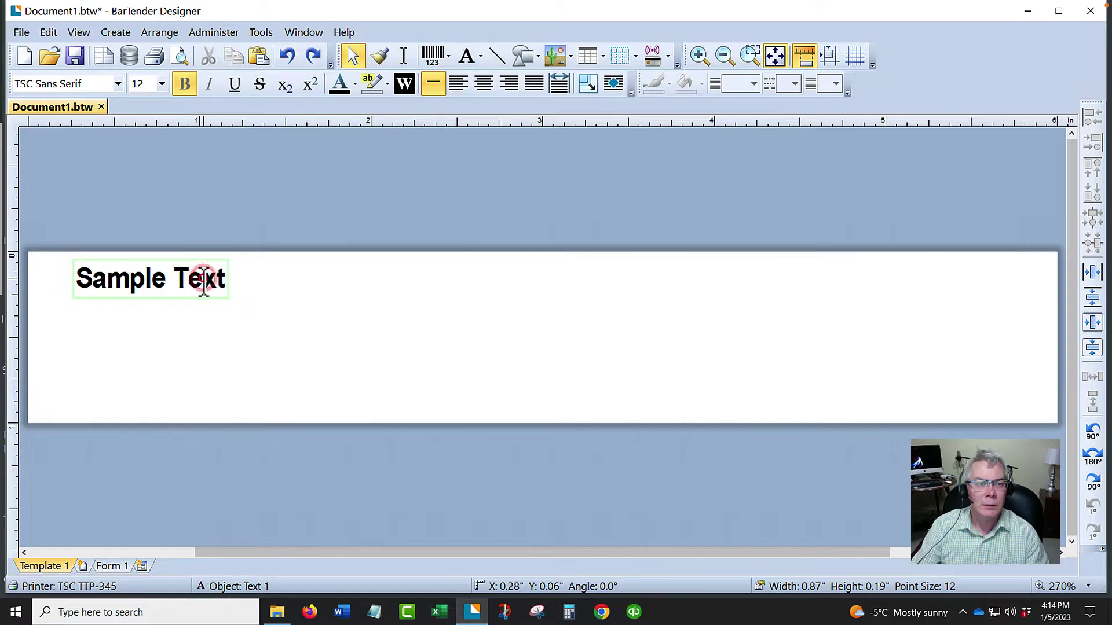
key("ctrl+a")
type("Loade")
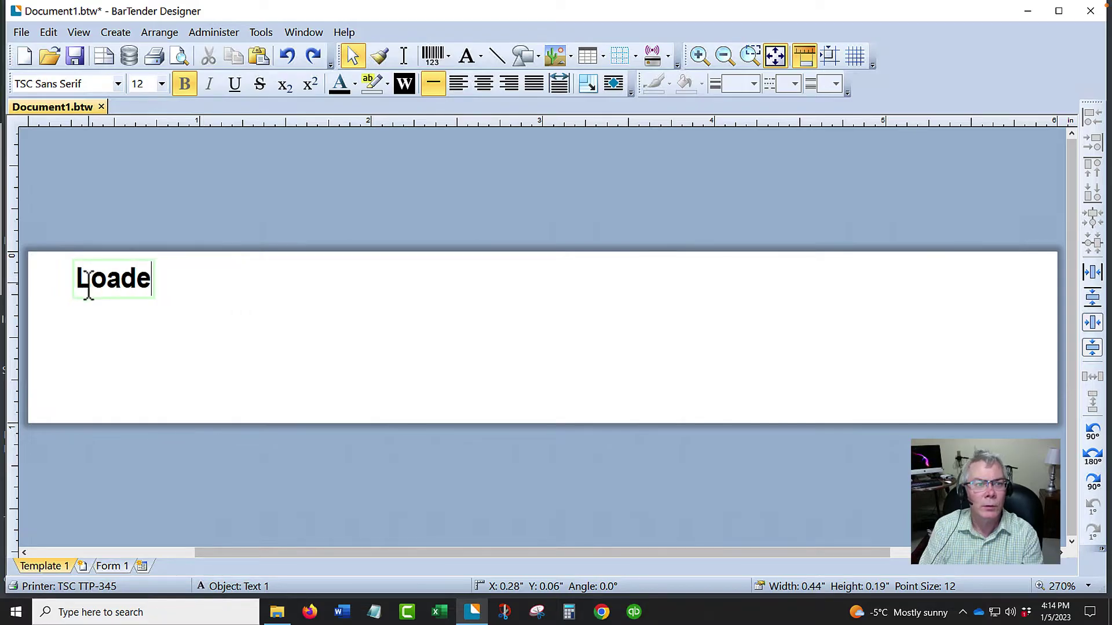
type("r")
key("Escape")
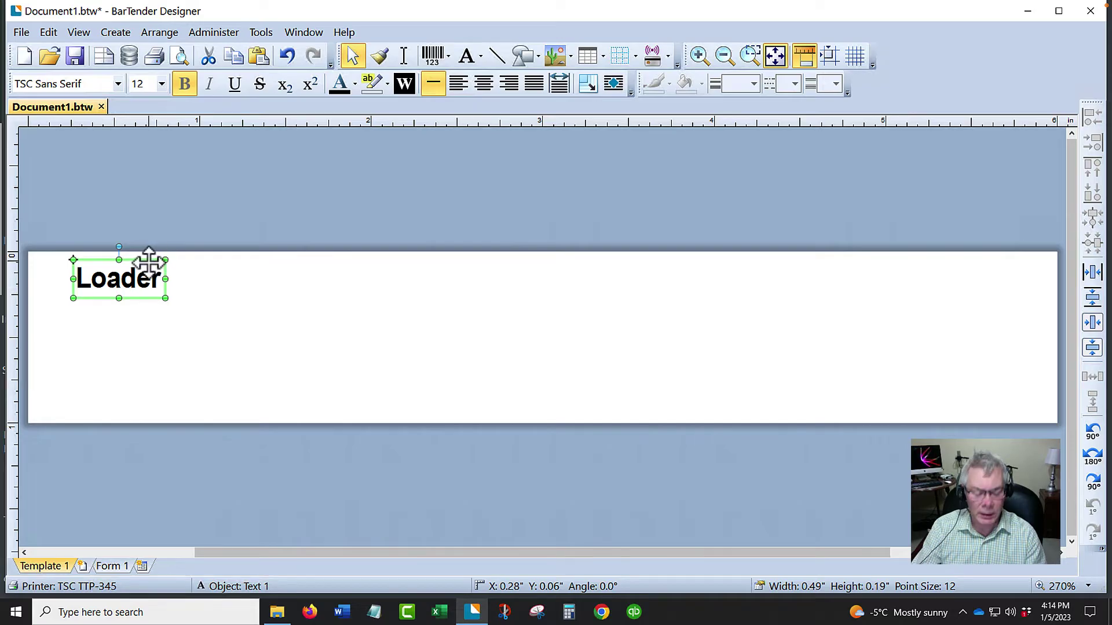
Copy the Loader text twice below it and retype the copies as 'Bucket' and 'Skid'
left_click(135, 315)
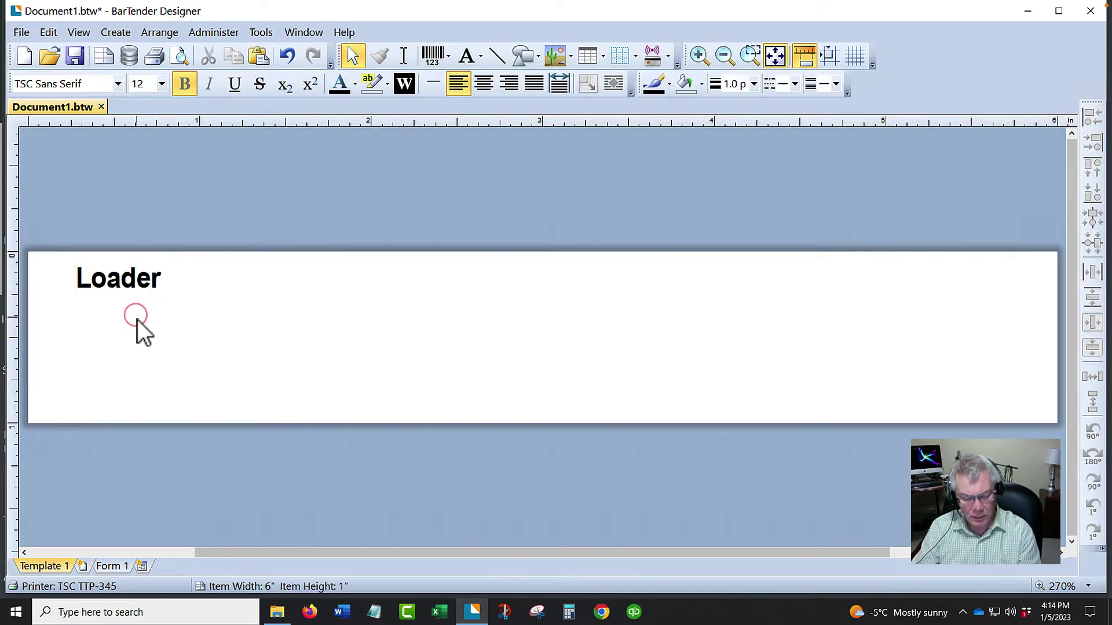
left_click_drag(137, 281, 144, 342)
left_click(102, 167)
left_click_drag(84, 157, 128, 392)
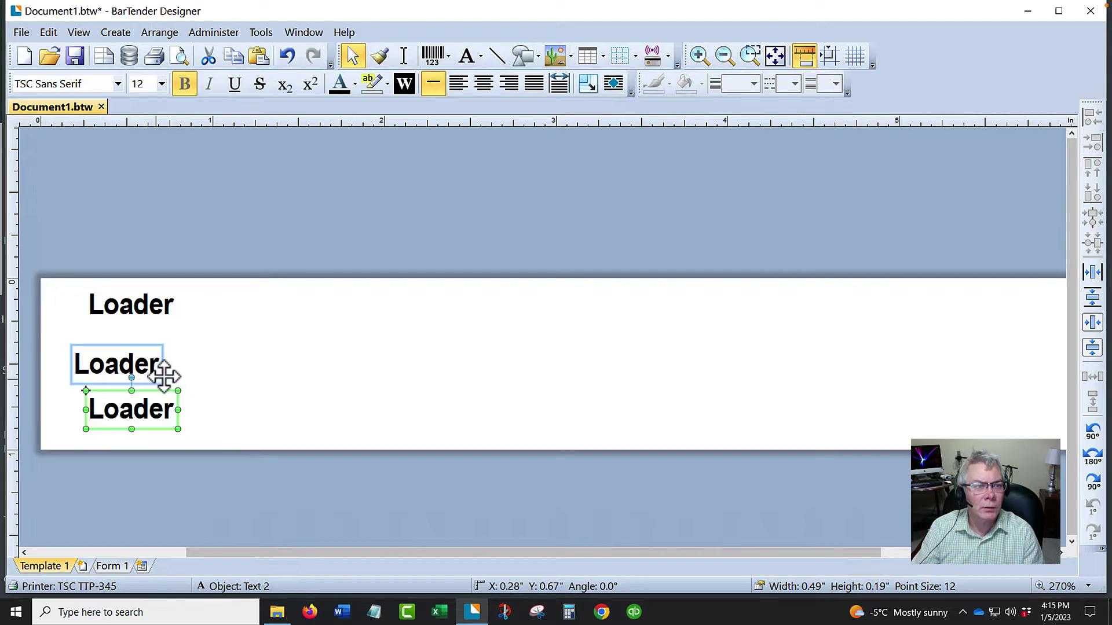
double_click(144, 364)
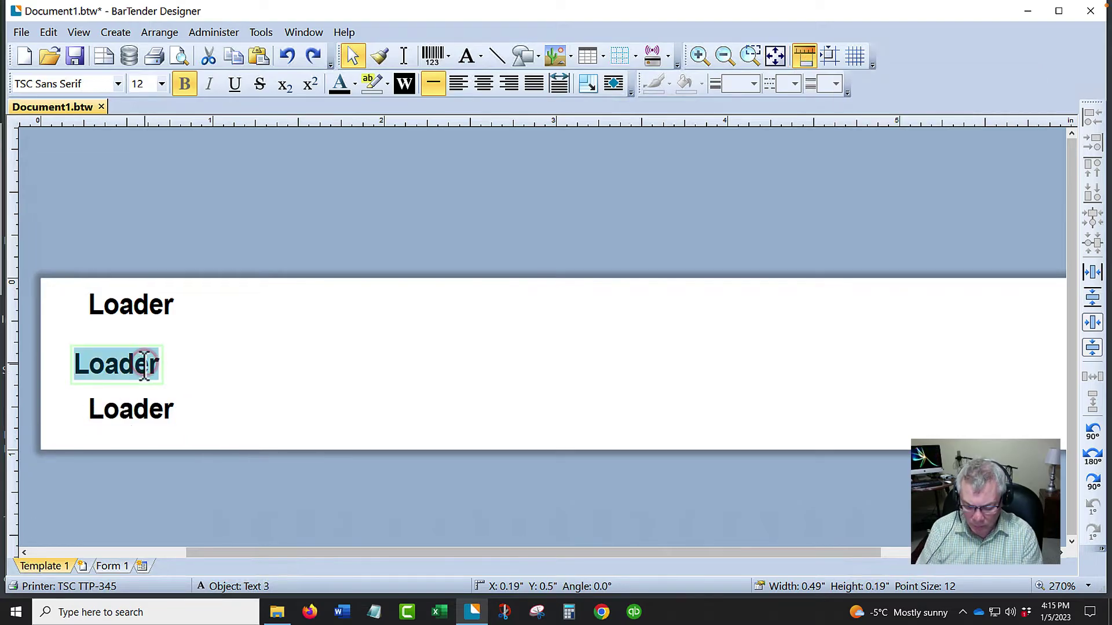
type("Bucket")
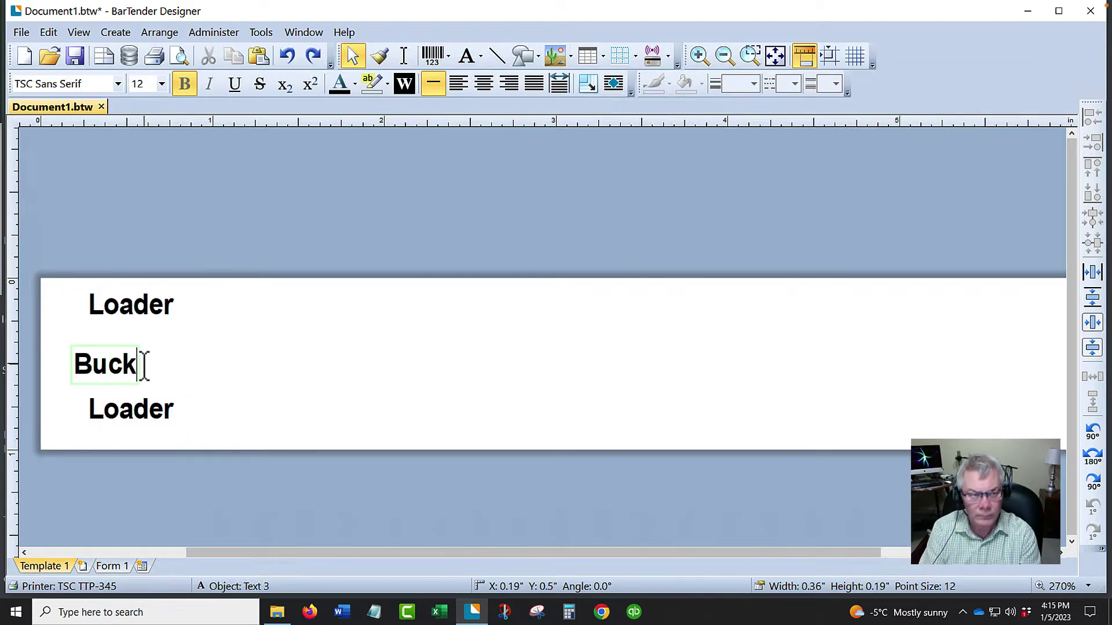
double_click(129, 404)
type("Skid")
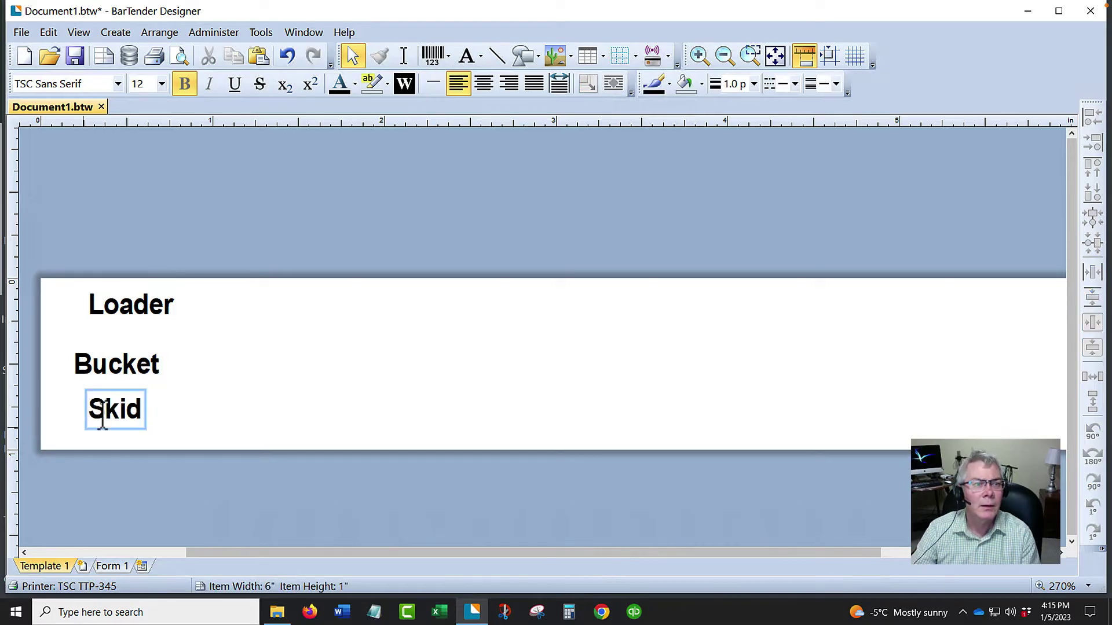
left_click(203, 320)
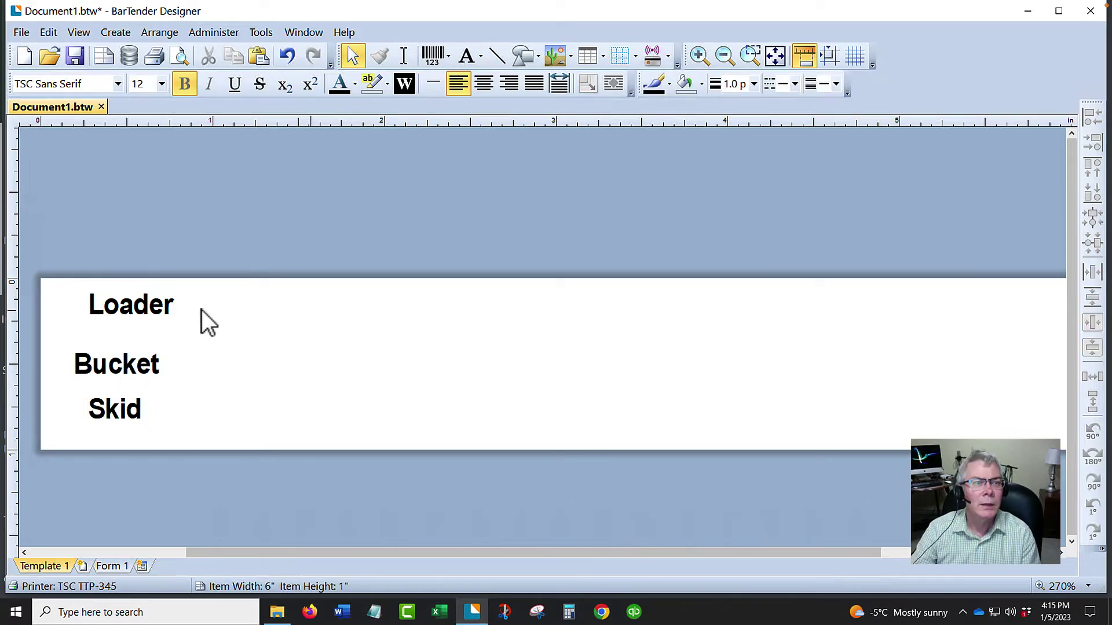
Select Loader, Bucket and Skid together, with Bucket as the reference object
left_click(148, 320)
left_click(139, 362, "shift")
left_click(113, 417, "shift")
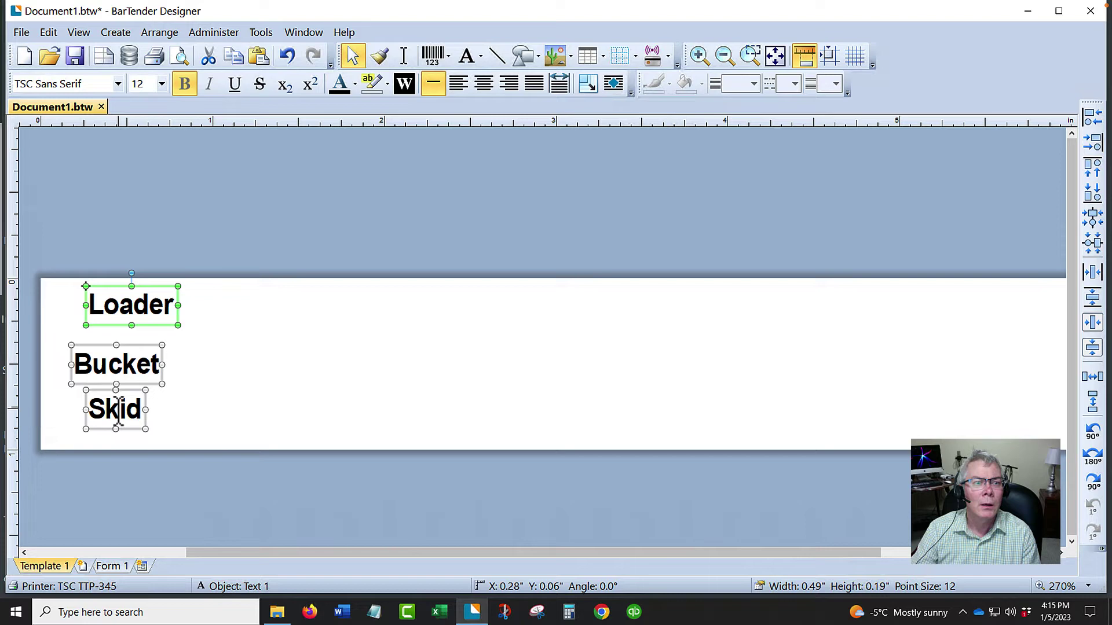
left_click(146, 379)
Align the three texts' left sides and space them evenly vertically
right_click(146, 373)
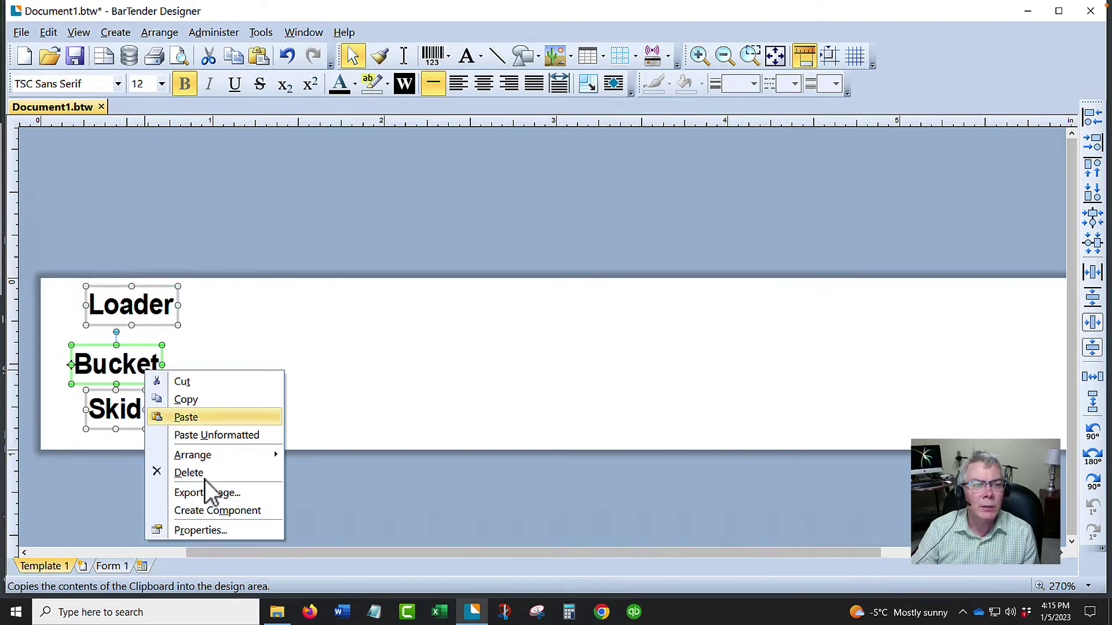
mouse_move(217, 456)
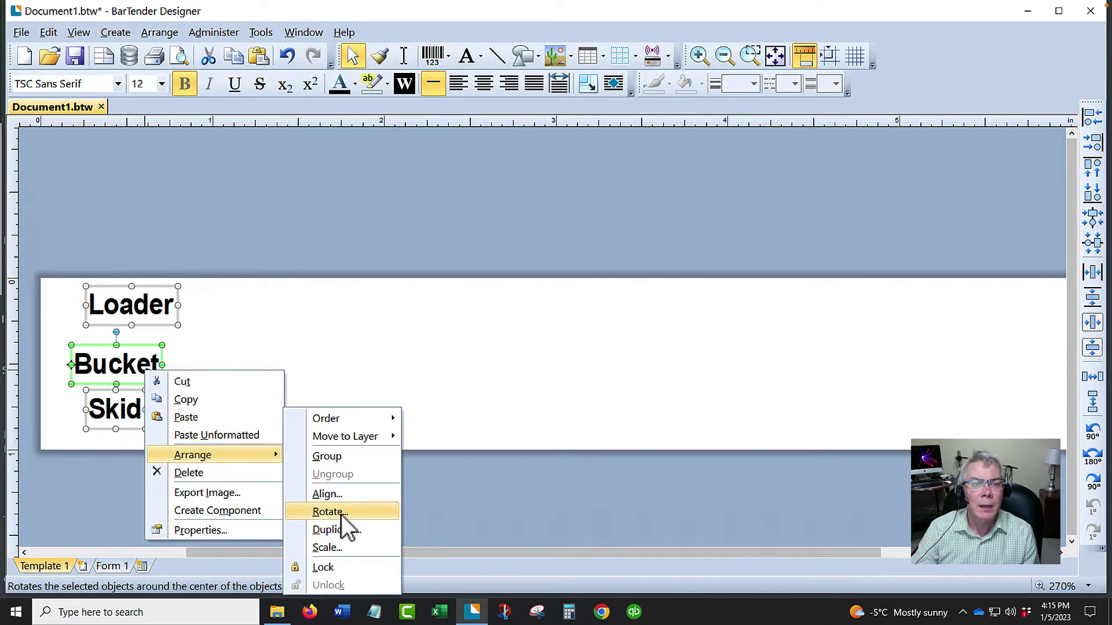
left_click(339, 495)
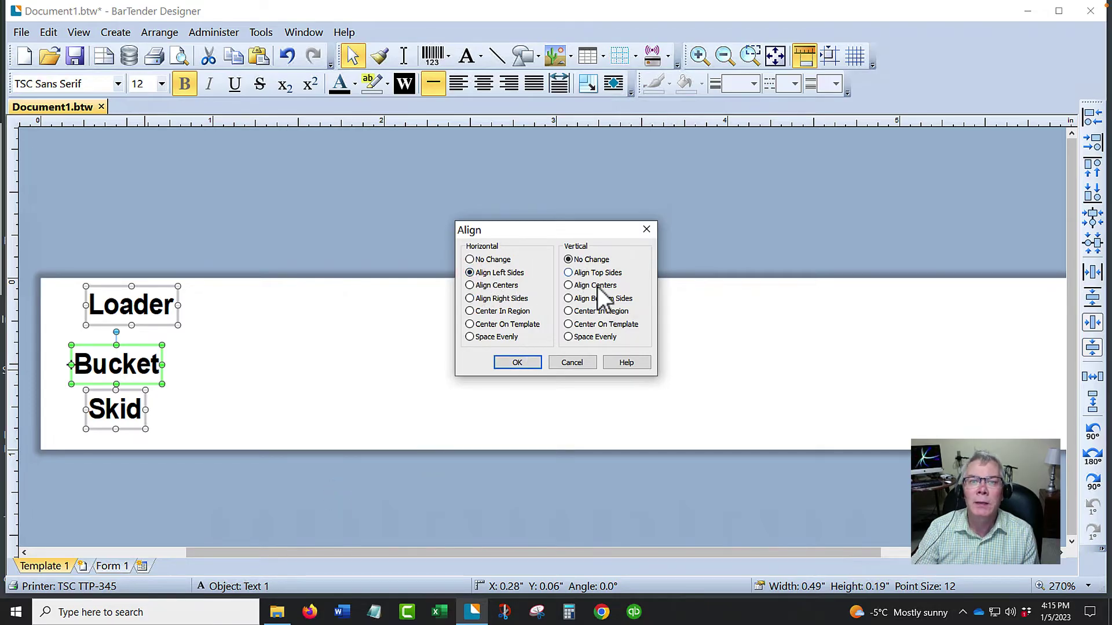
left_click(568, 336)
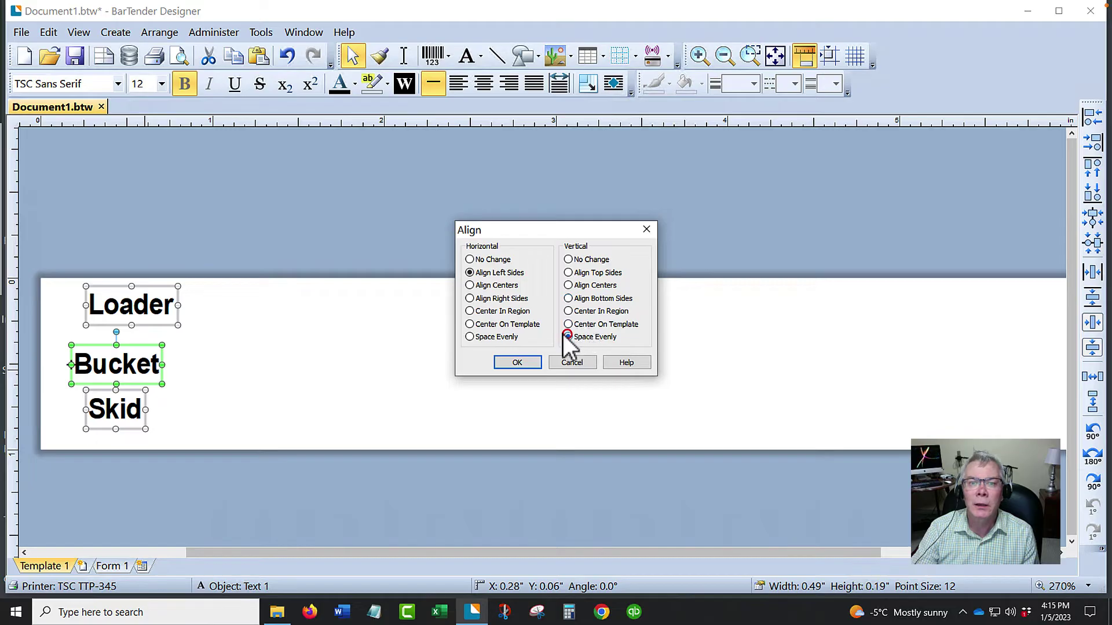
left_click(529, 360)
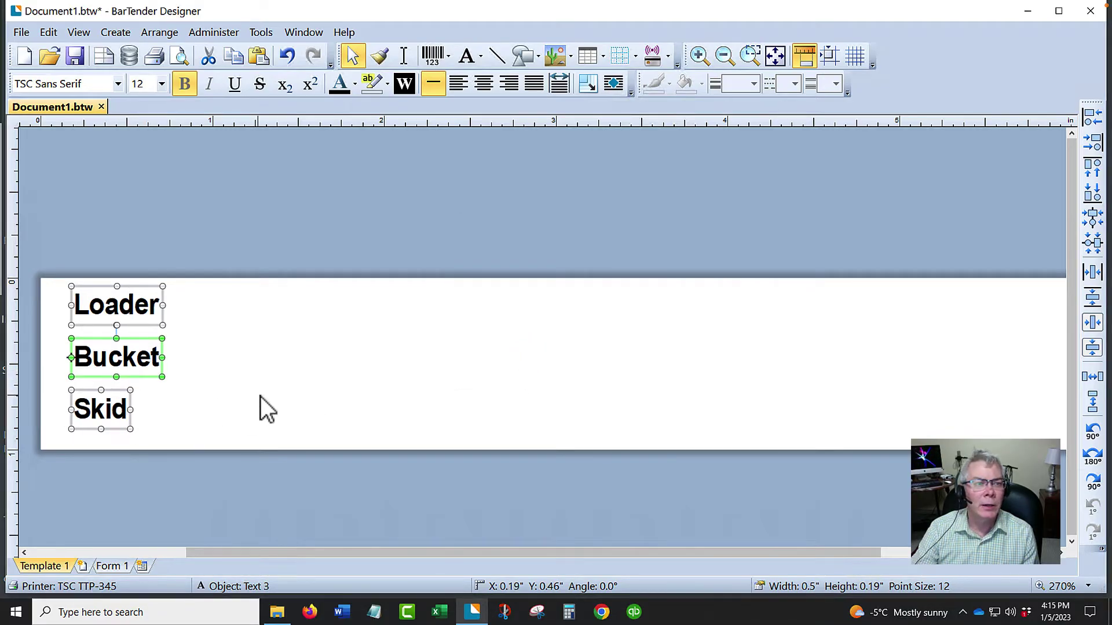
Nudge the text objects into place and deselect them
left_click(135, 298)
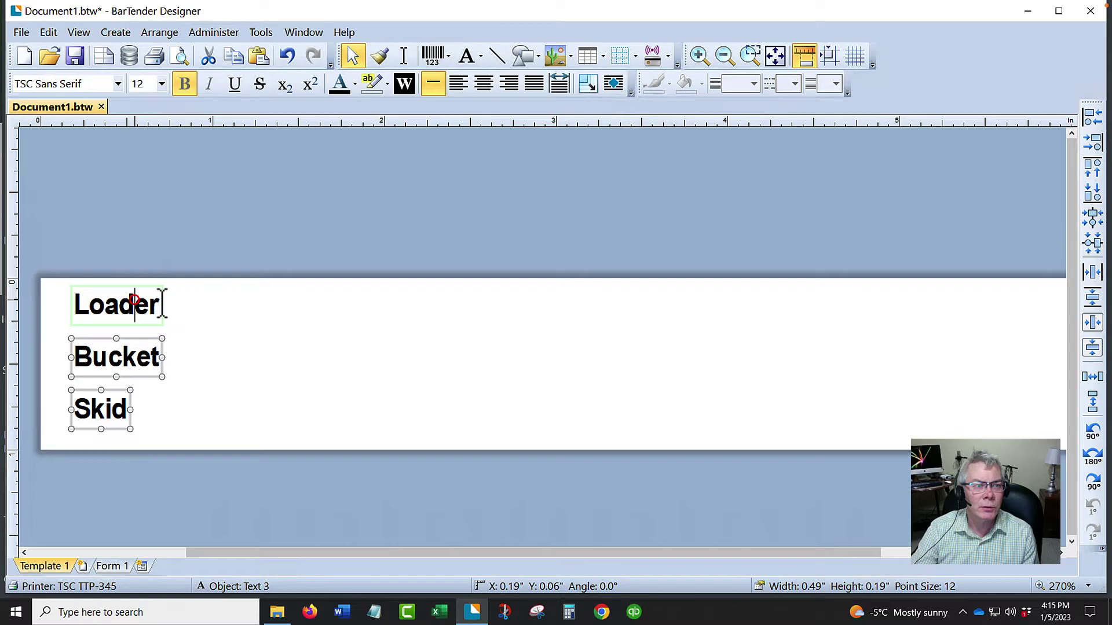
left_click_drag(135, 302, 144, 335)
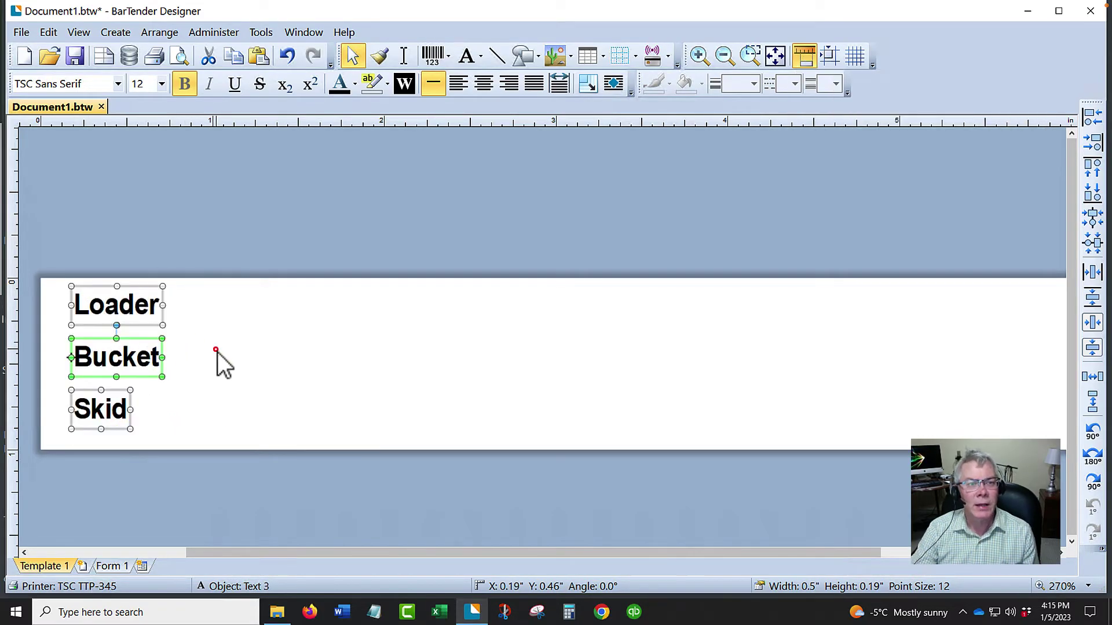
left_click(215, 350)
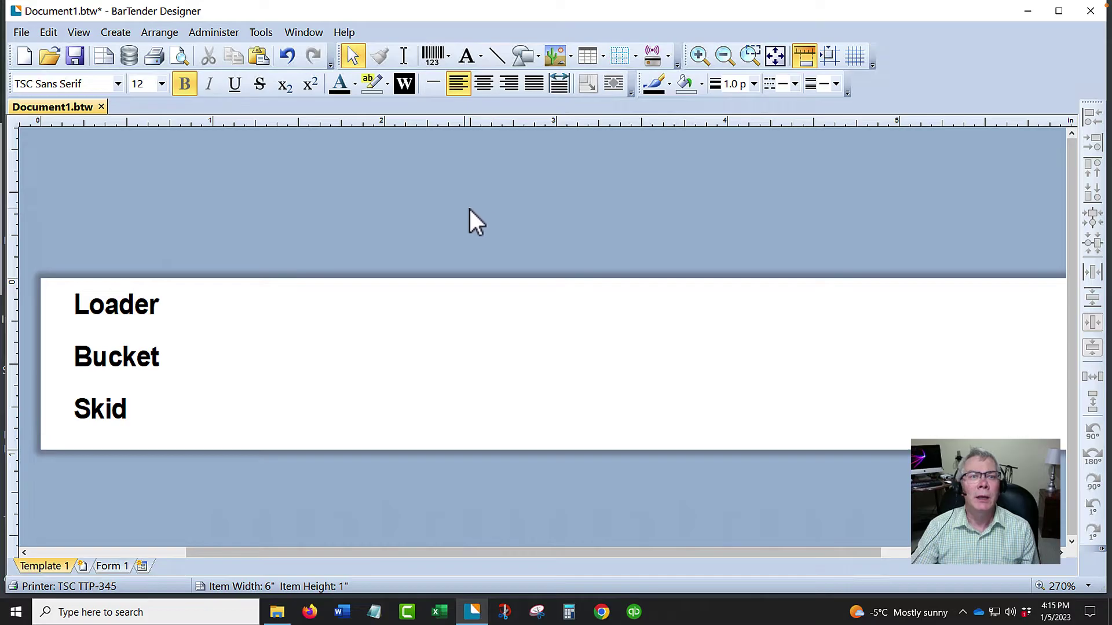
Pick QR Code from the full More Barcodes catalogue to add a barcode
left_click(436, 56)
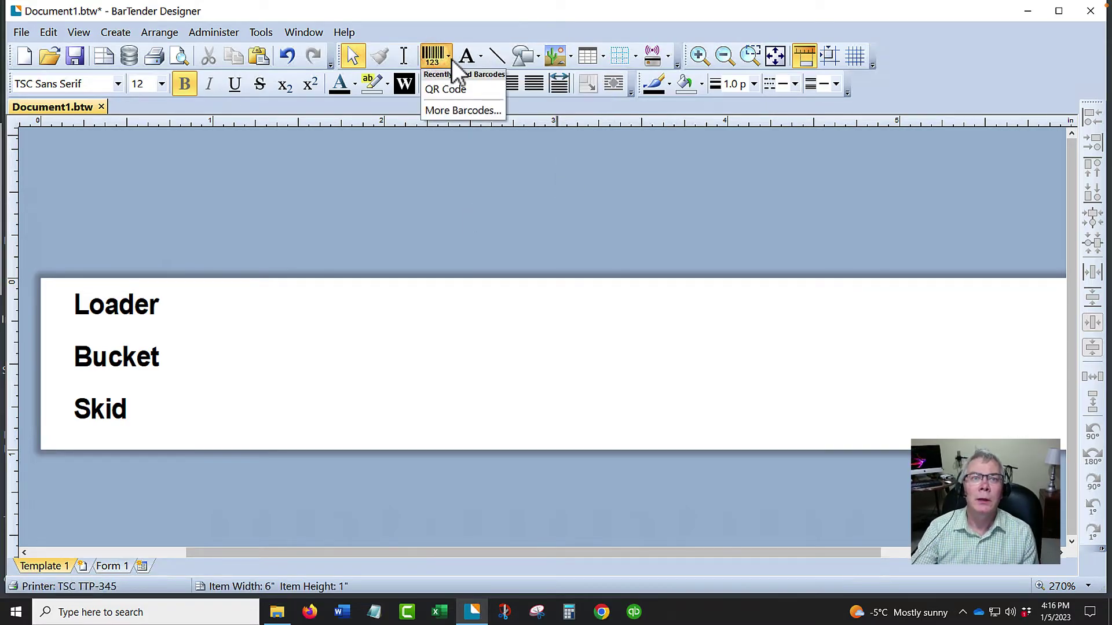
left_click(451, 59)
left_click(449, 58)
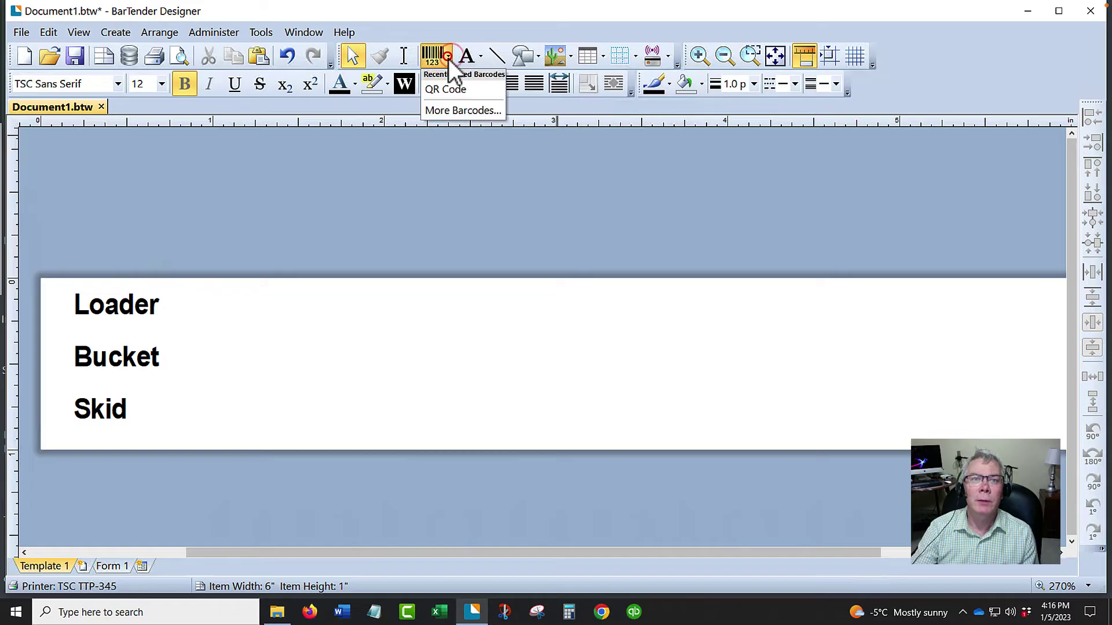
left_click(475, 114)
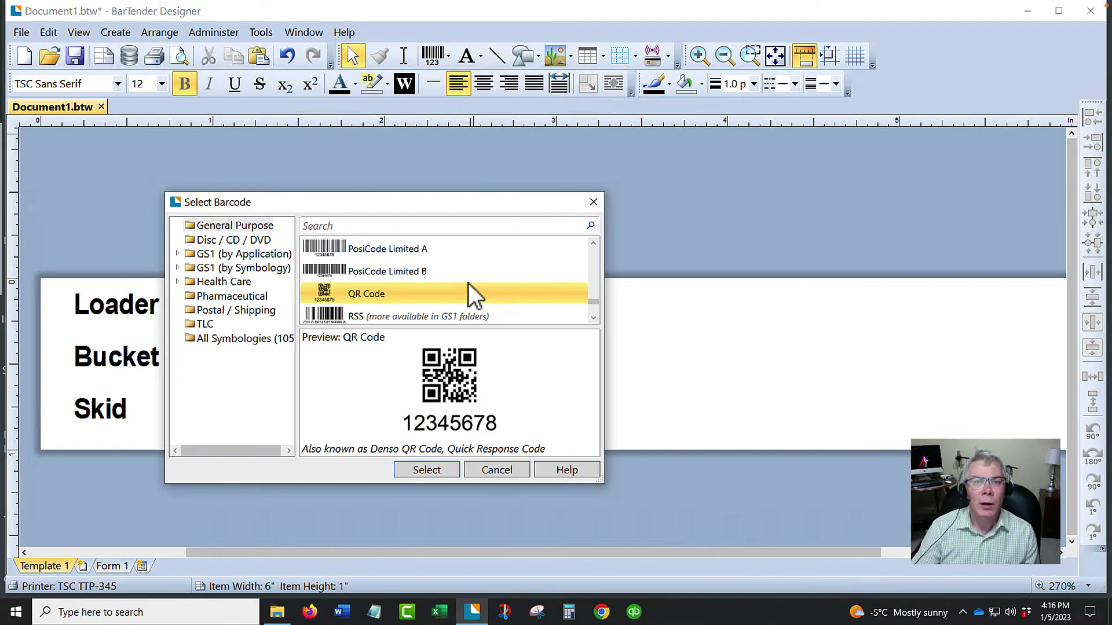
scroll(477, 283, "up", 10)
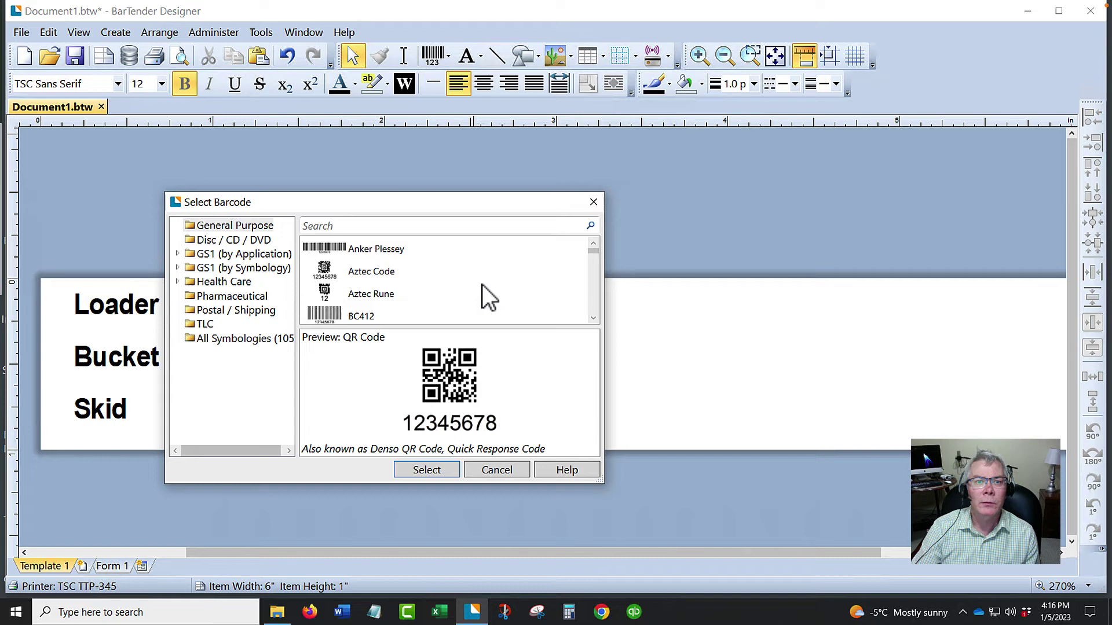
scroll(481, 284, "down", 10)
scroll(481, 284, "up", 2)
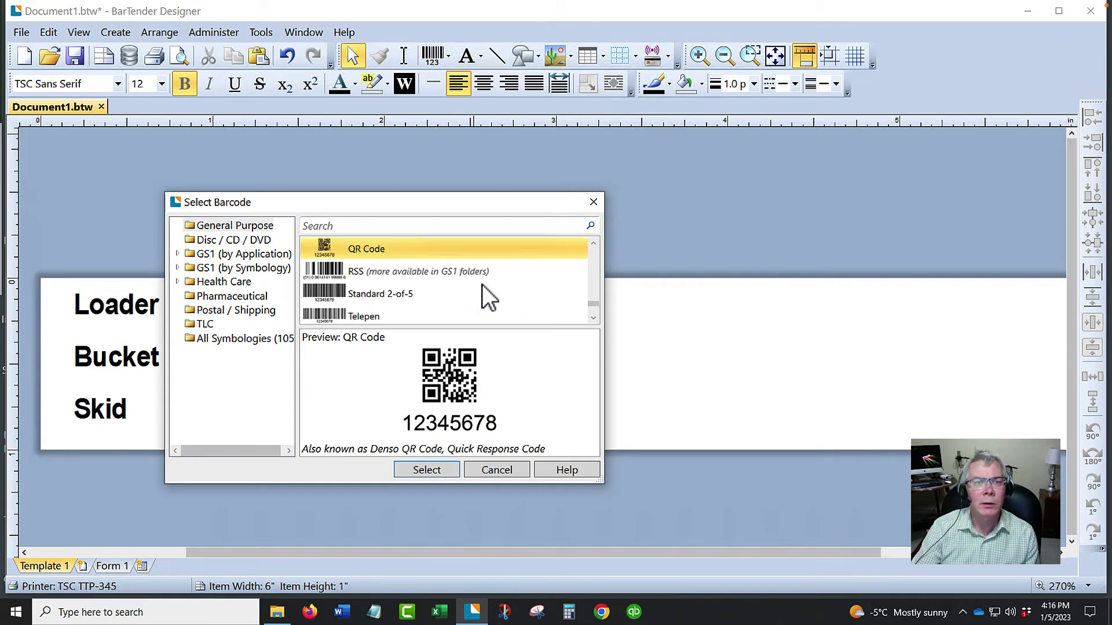
scroll(482, 284, "up", 3)
scroll(482, 284, "down", 2)
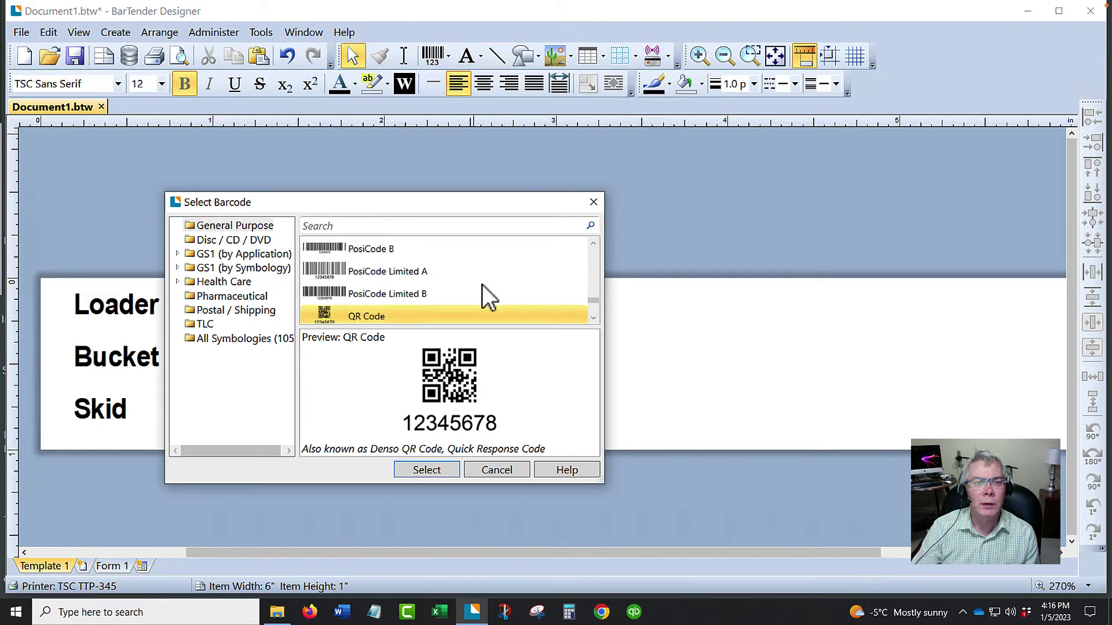
double_click(326, 316)
Place the QR code on the label, move it right and shrink it to half size
left_click(267, 349)
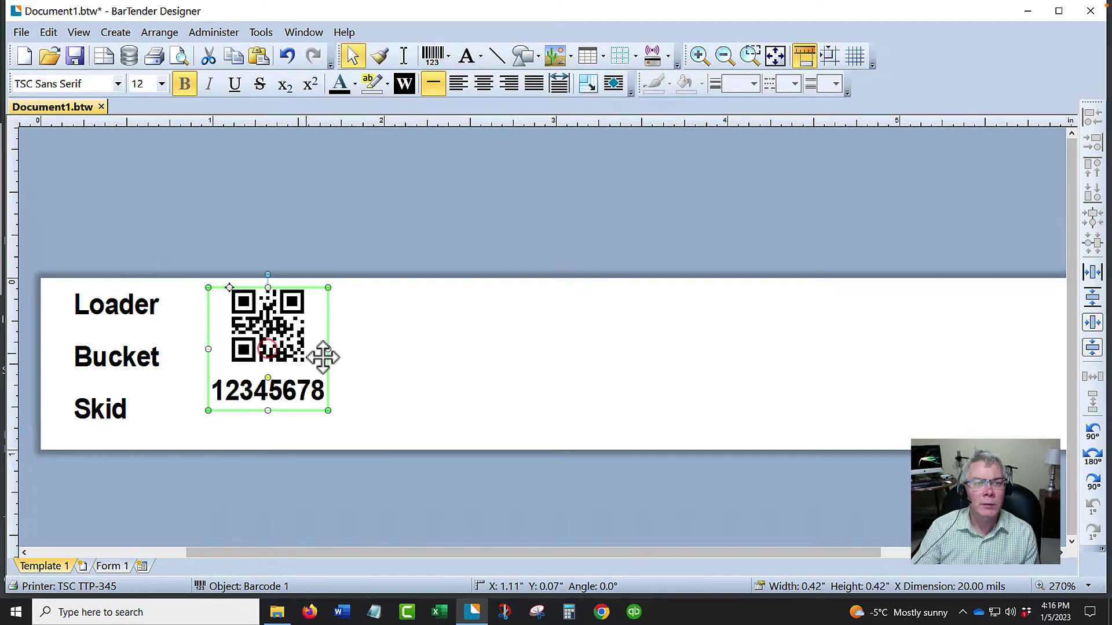
left_click_drag(319, 357, 380, 346)
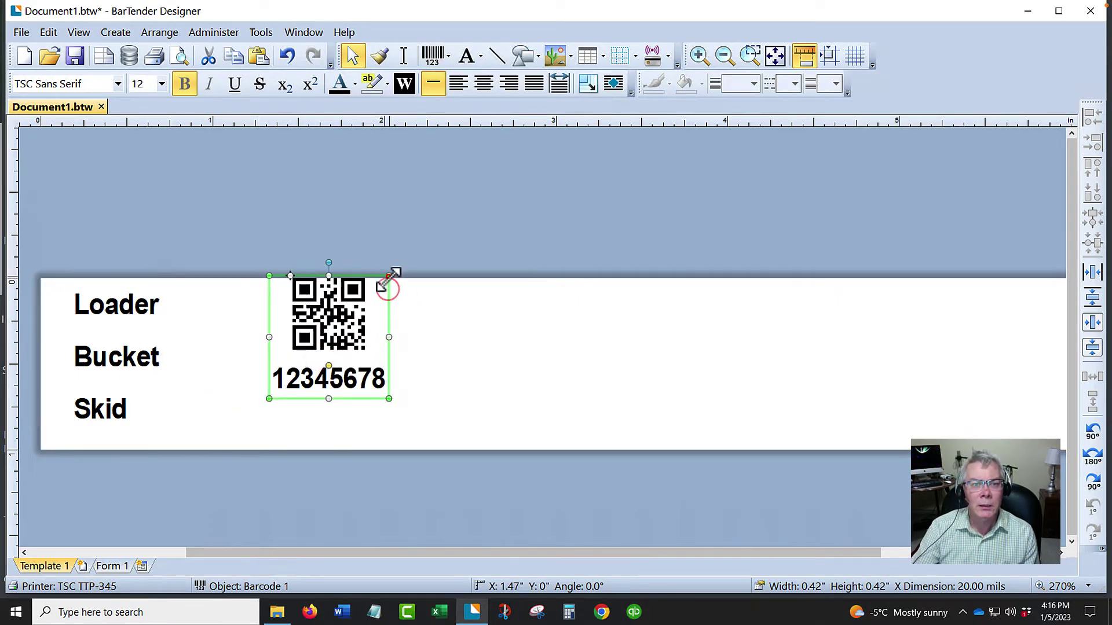
left_click_drag(388, 278, 355, 303)
Change the QR code's embedded data to 'skid 123' and move it level with Skid
double_click(316, 340)
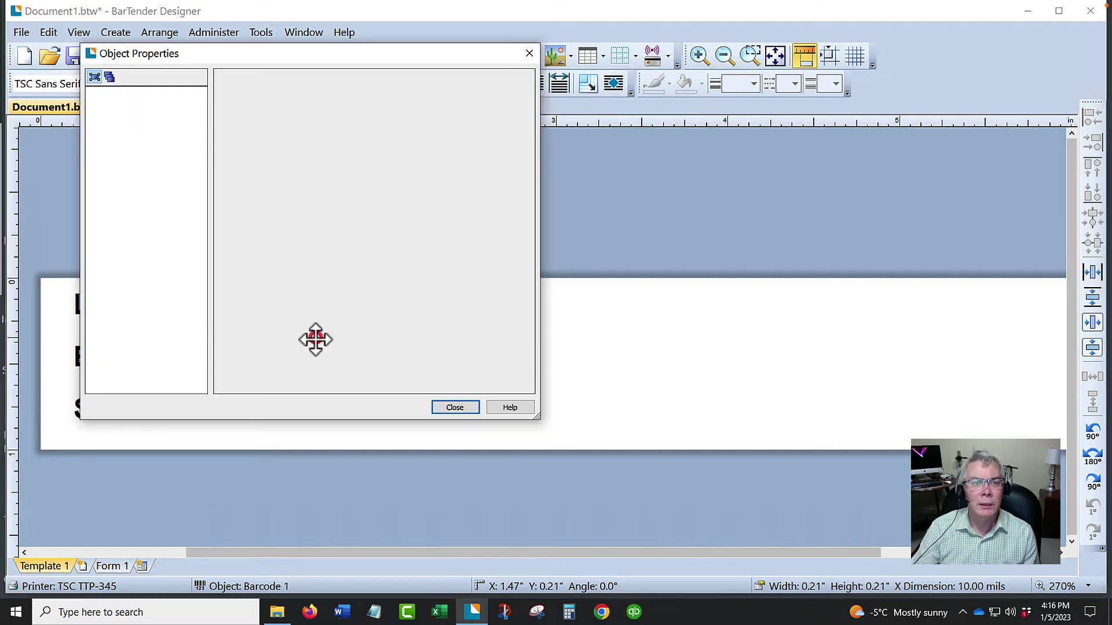
left_click_drag(328, 167, 272, 179)
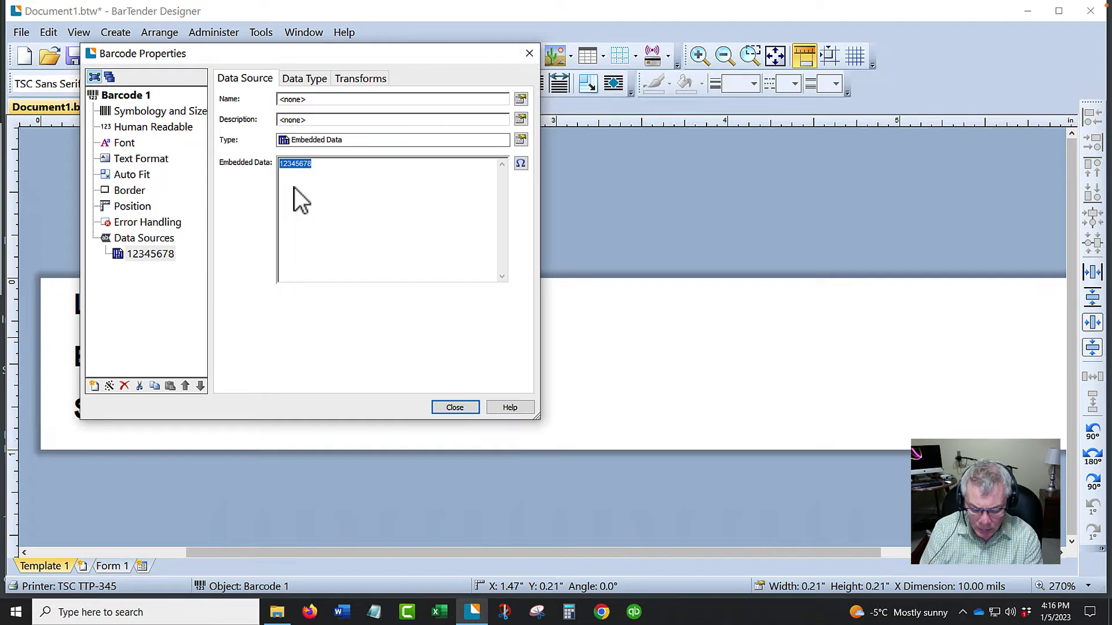
type("skid 123")
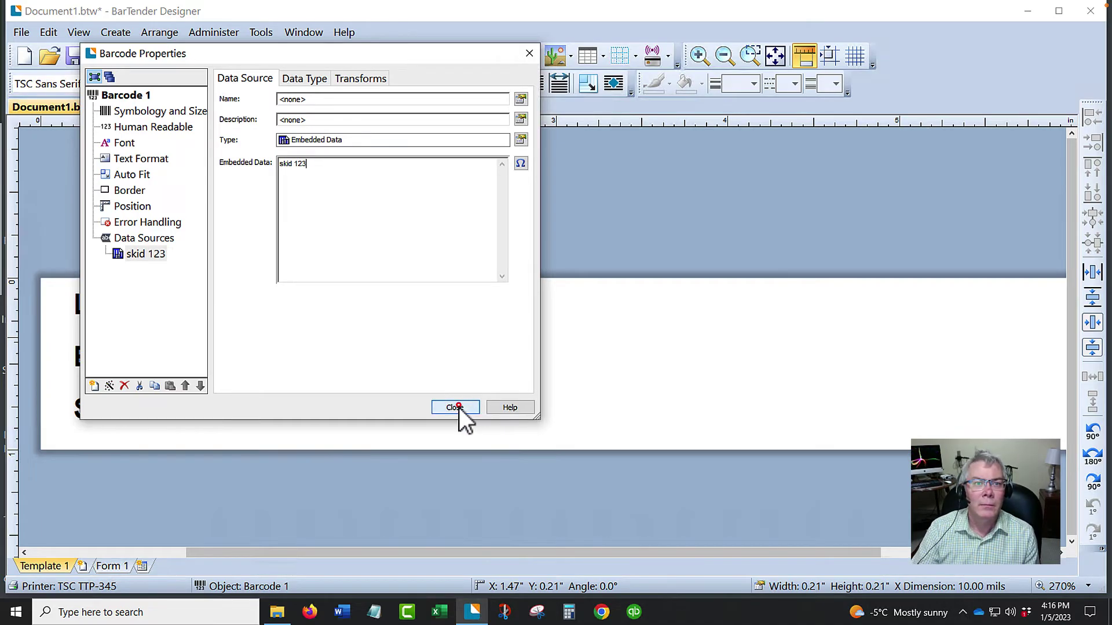
left_click(455, 408)
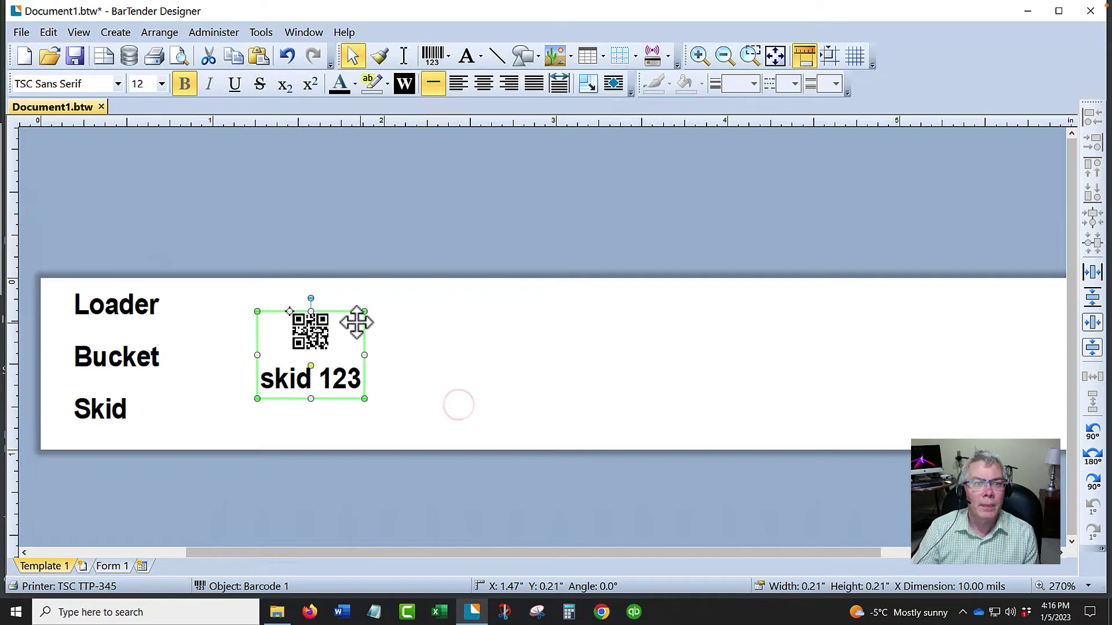
left_click_drag(369, 339, 461, 383)
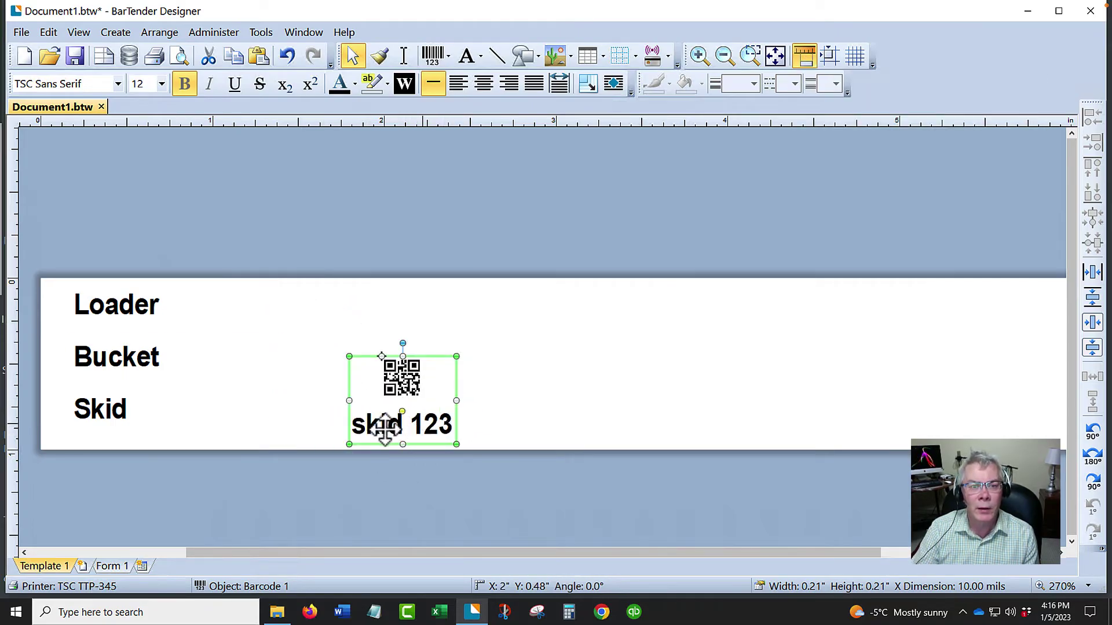
left_click(560, 383)
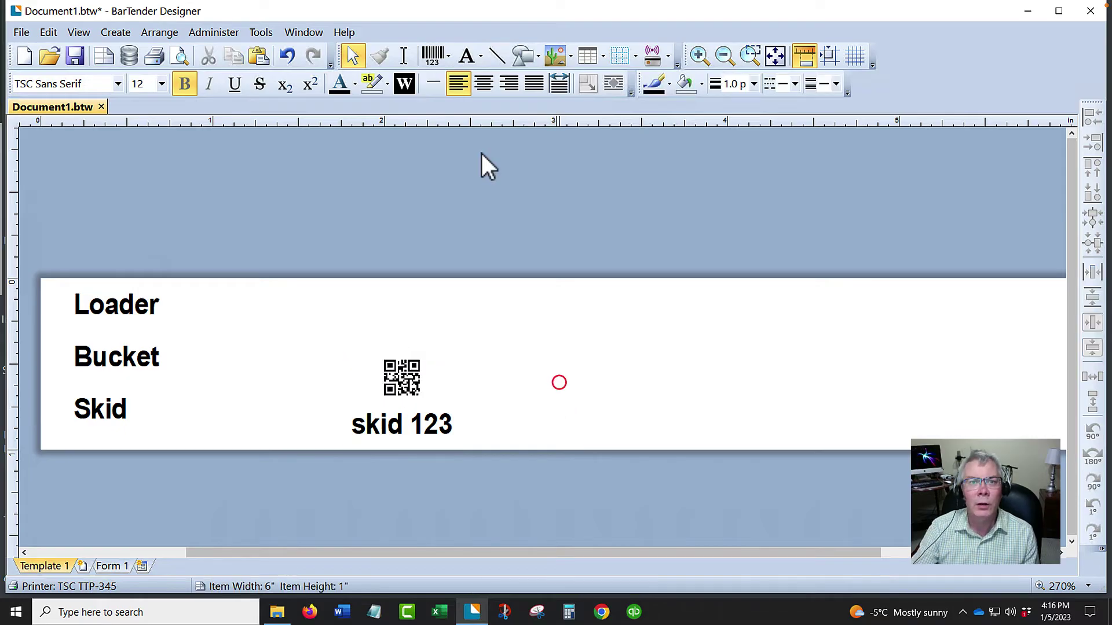
Insert the Priddis Greens.jpeg logo from the Desktop as a picture
left_click(557, 54)
left_click(572, 88)
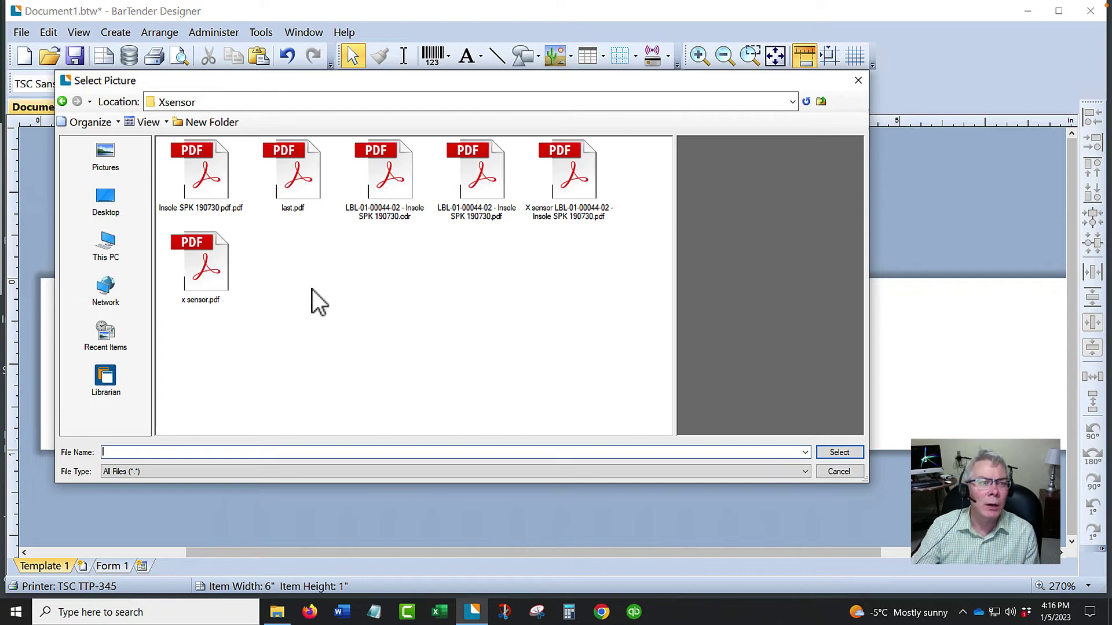
left_click(97, 198)
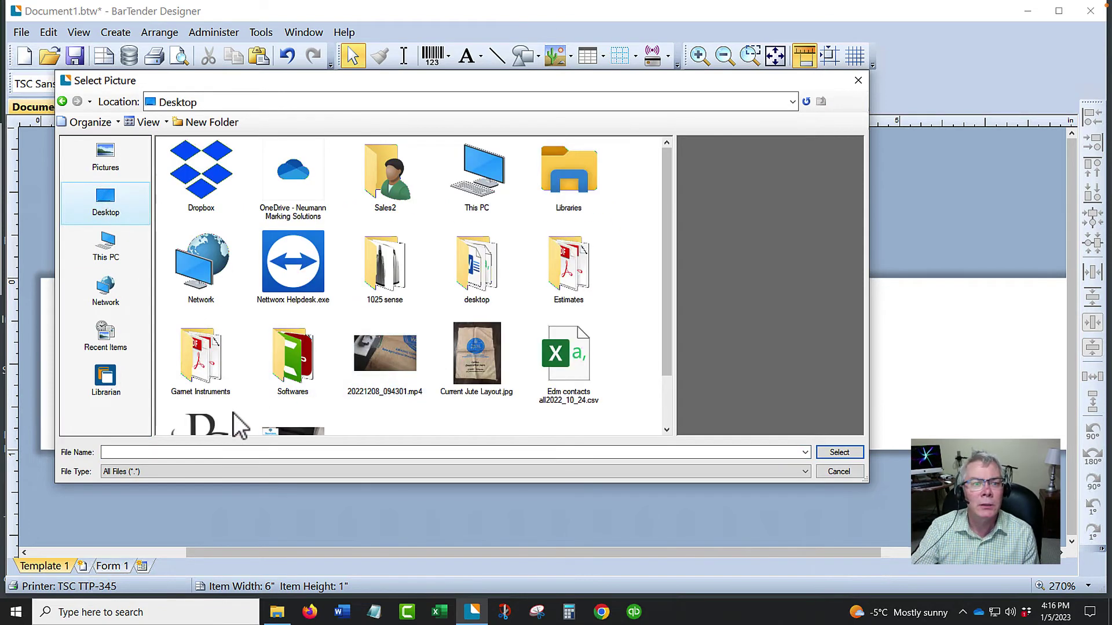
scroll(241, 425, "down", 1)
left_click(203, 390)
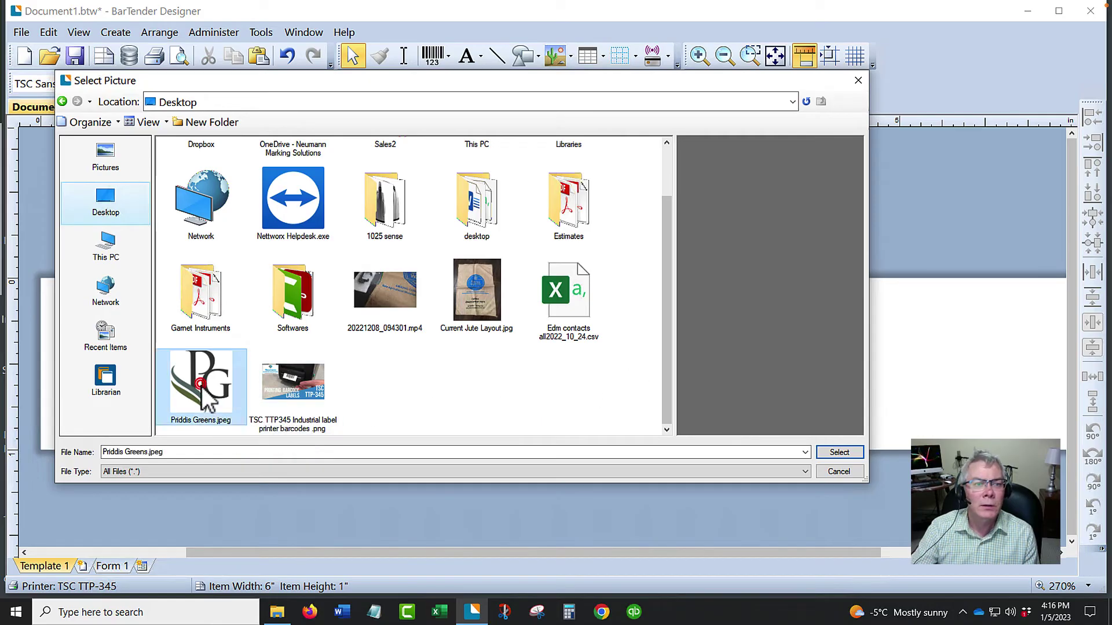
double_click(203, 389)
Place the logo, shrink it to about 0.73 inch square and centre it horizontally
left_click(634, 313)
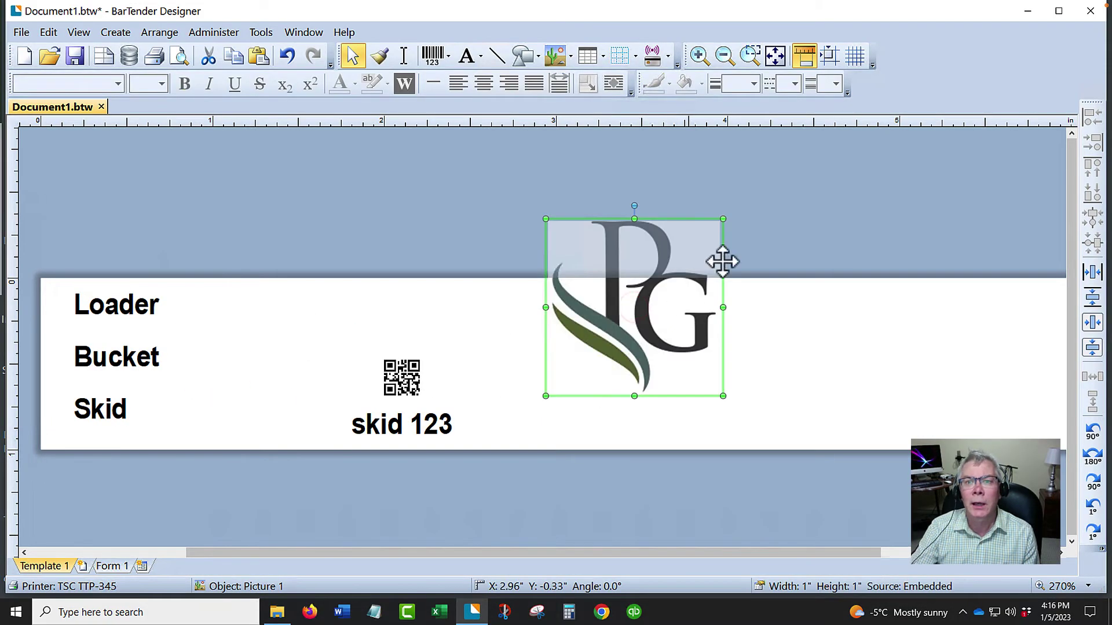
left_click_drag(722, 219, 677, 265)
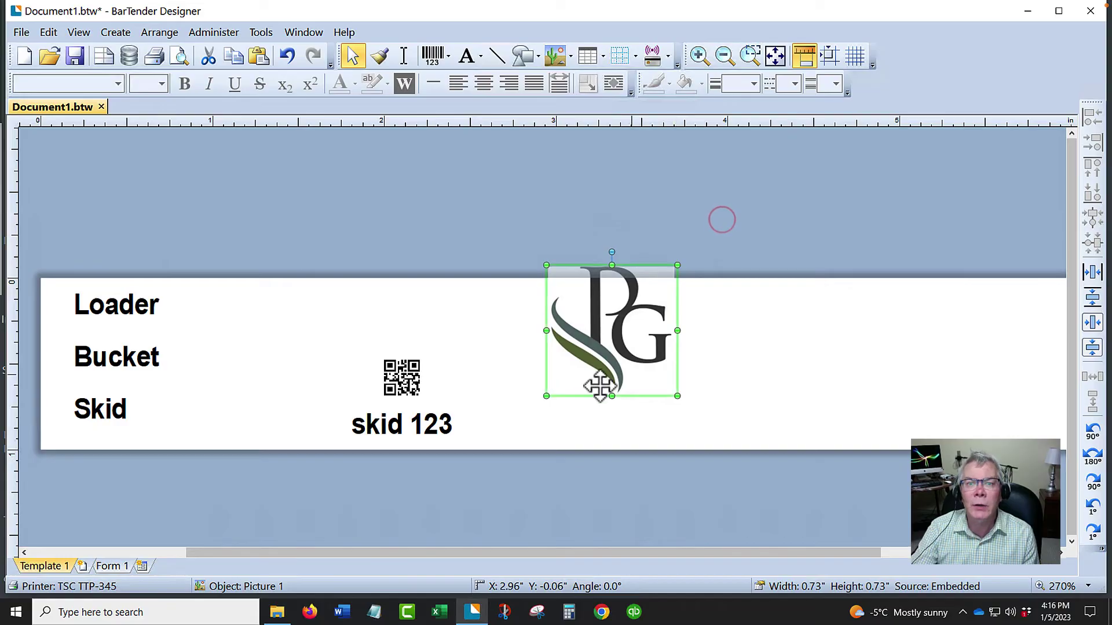
left_click_drag(639, 332, 692, 371)
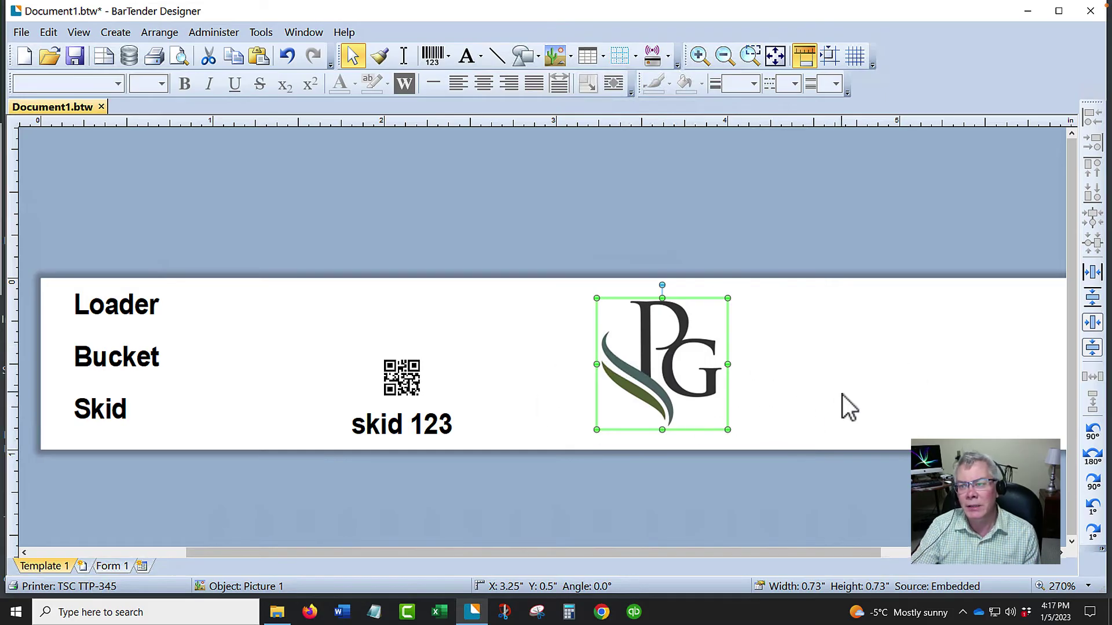
left_click(1094, 326)
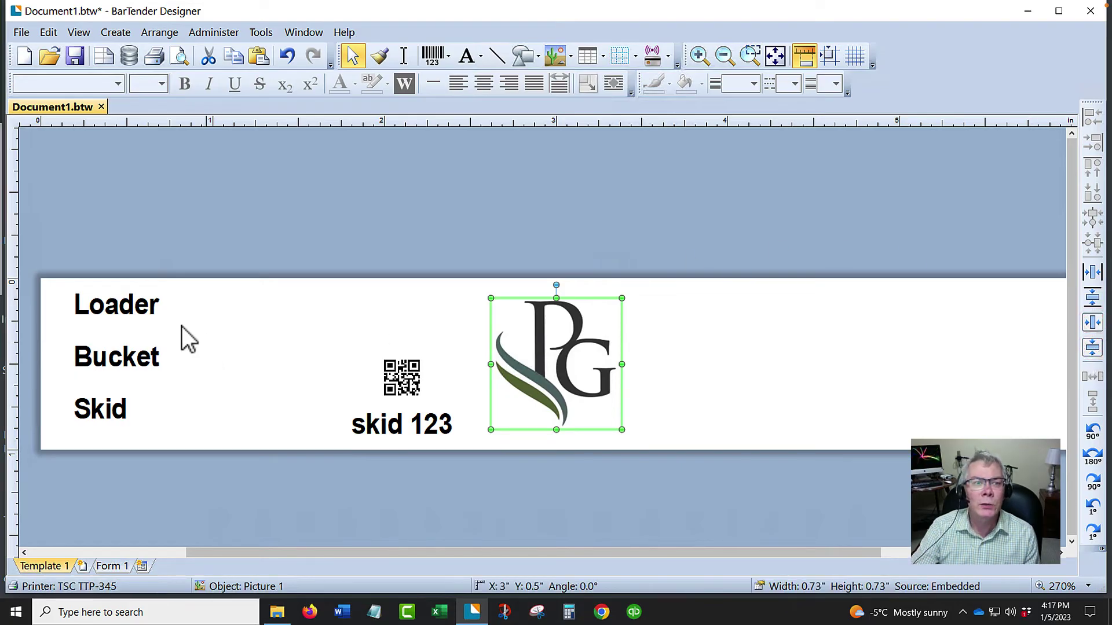
left_click(143, 309)
Select the Loader text object without leaving it in in-place editing
double_click(139, 305)
left_click(189, 305)
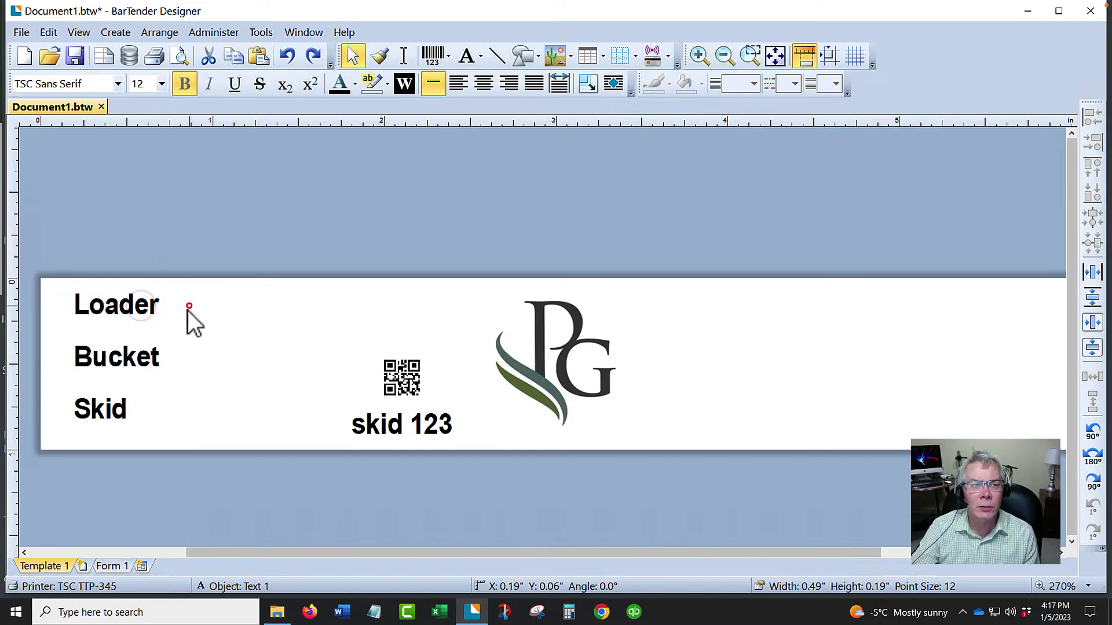
left_click(150, 304)
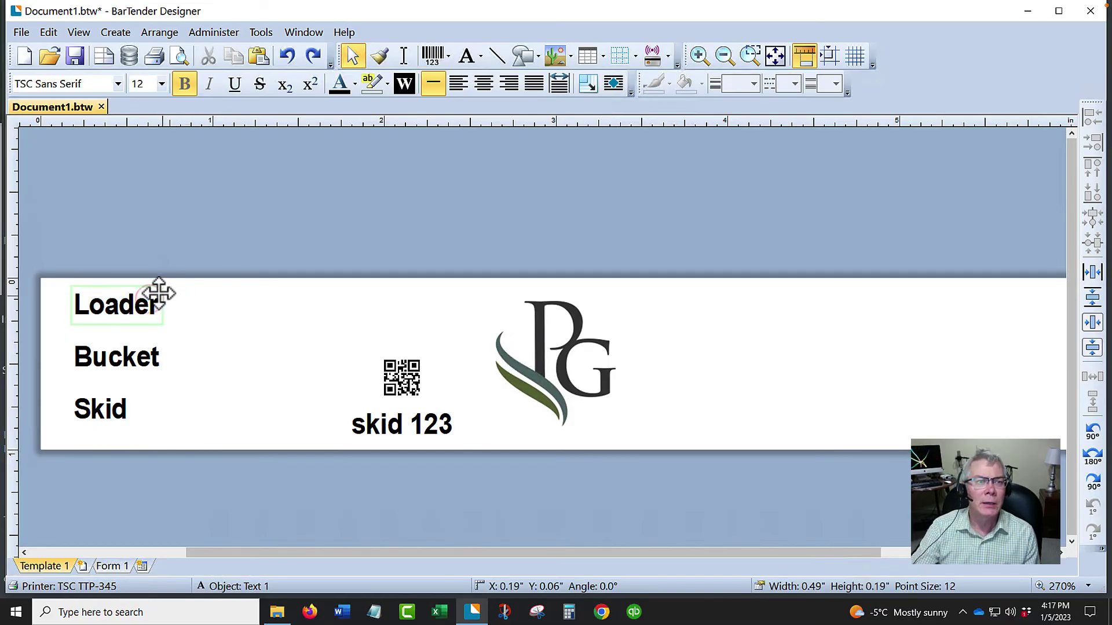
key("Escape")
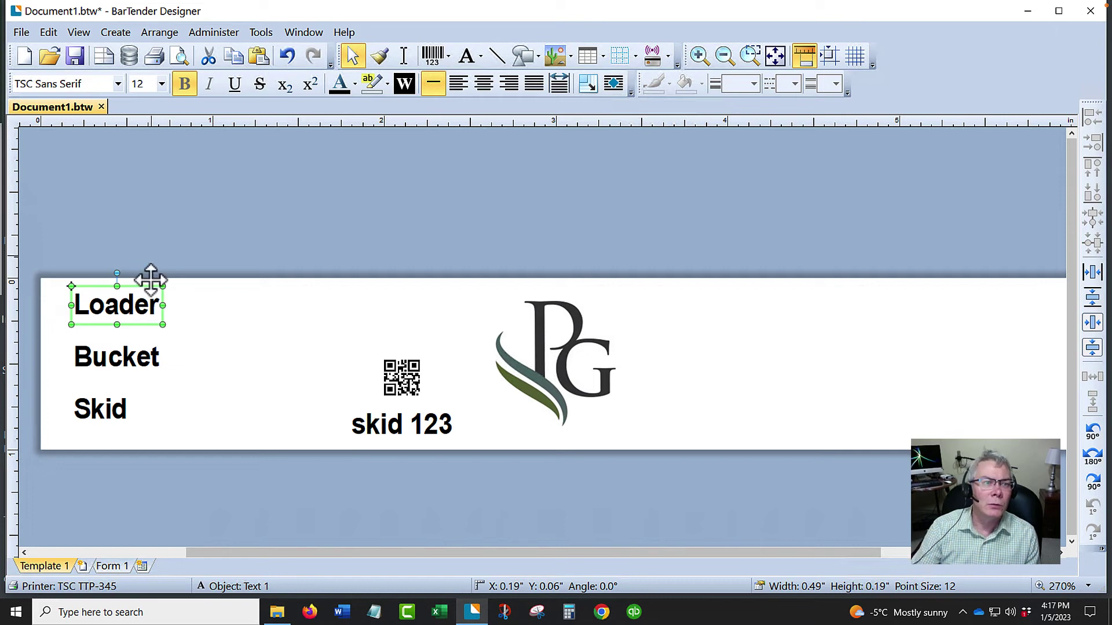
Change the Loader text's data source to Database Field and begin database connection setup
double_click(133, 289)
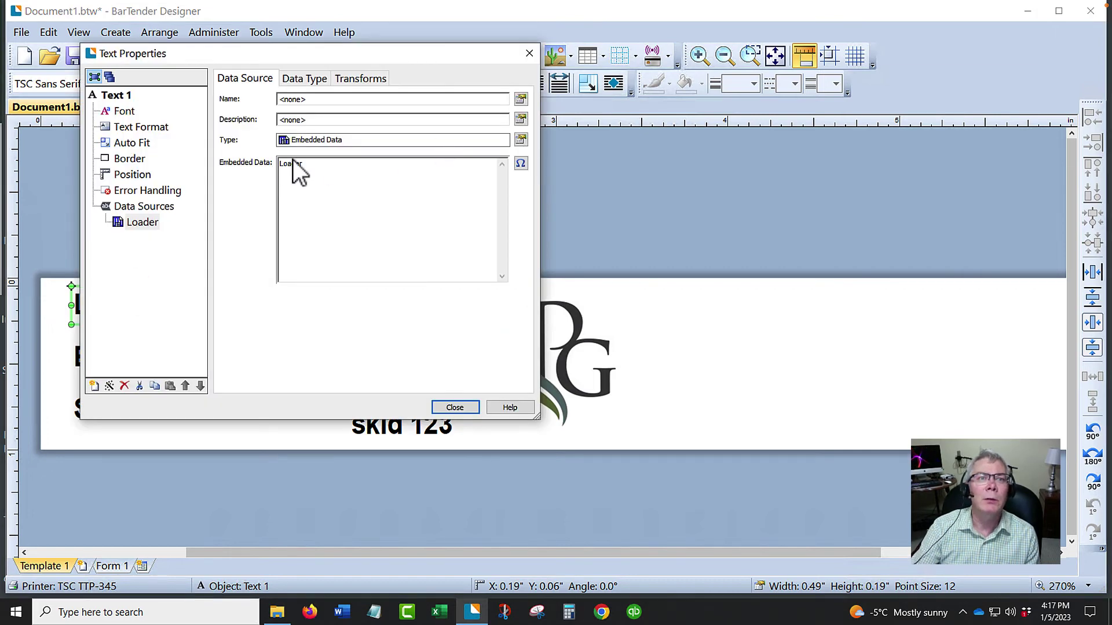
left_click(521, 139)
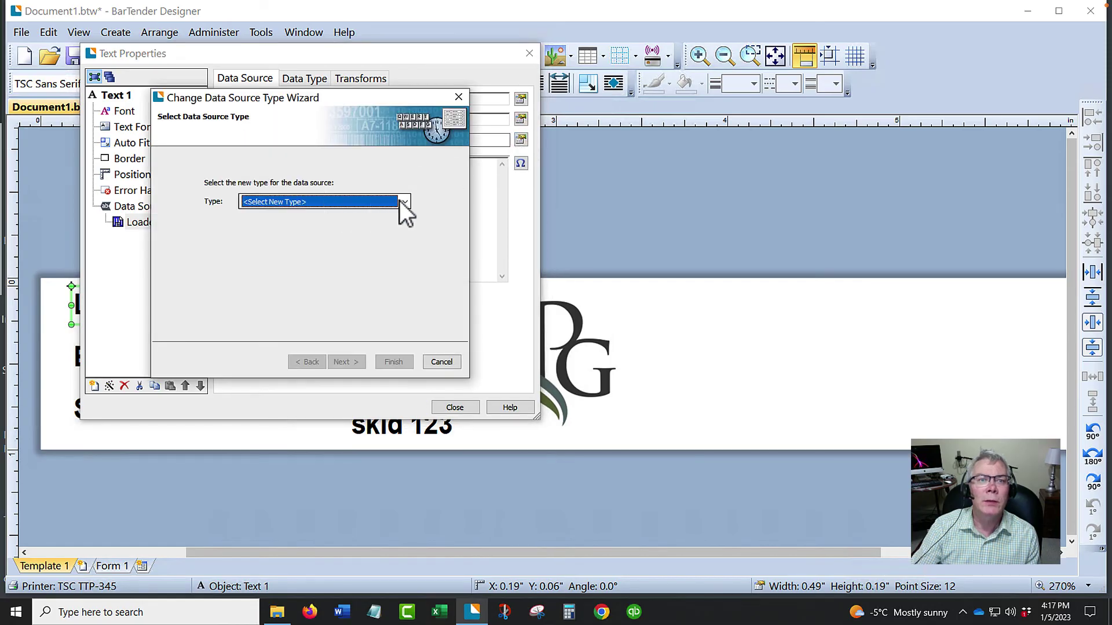
left_click(403, 201)
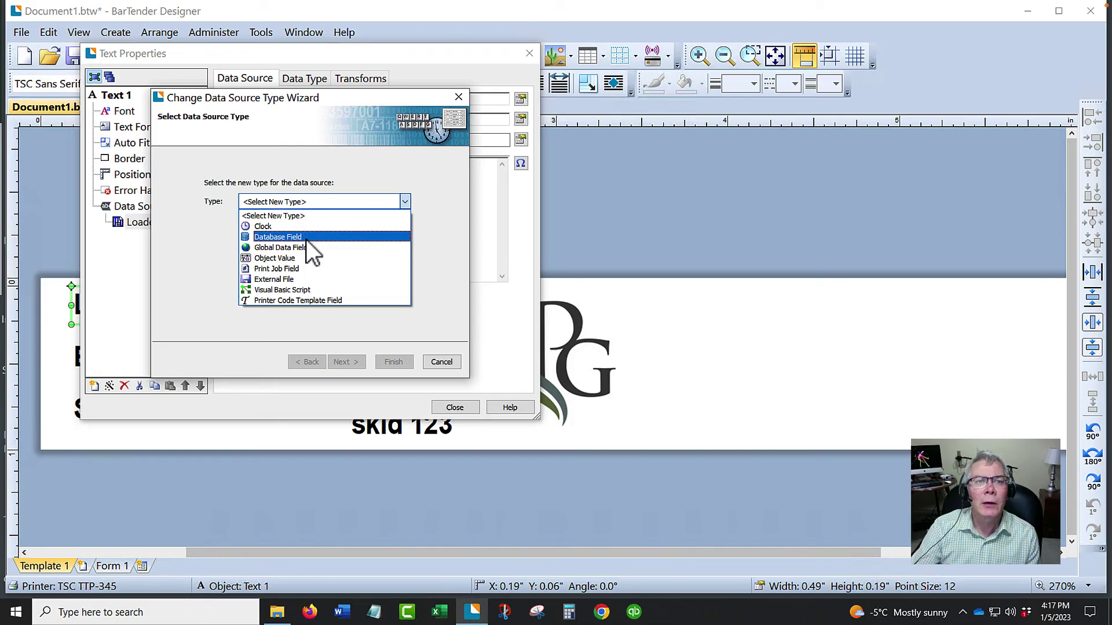
left_click(291, 239)
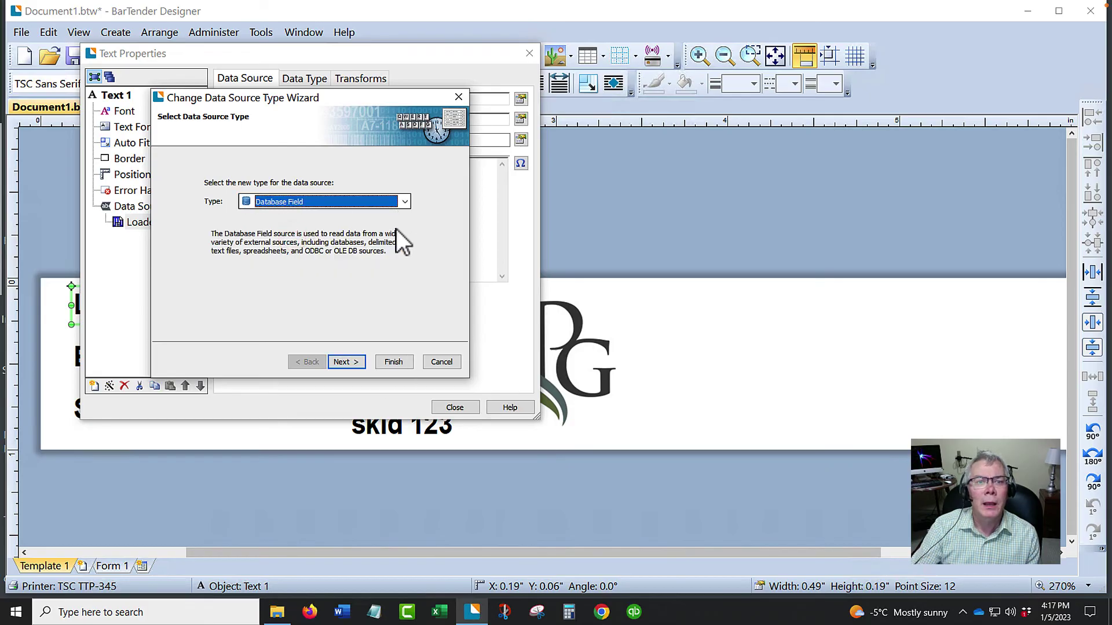
left_click(348, 359)
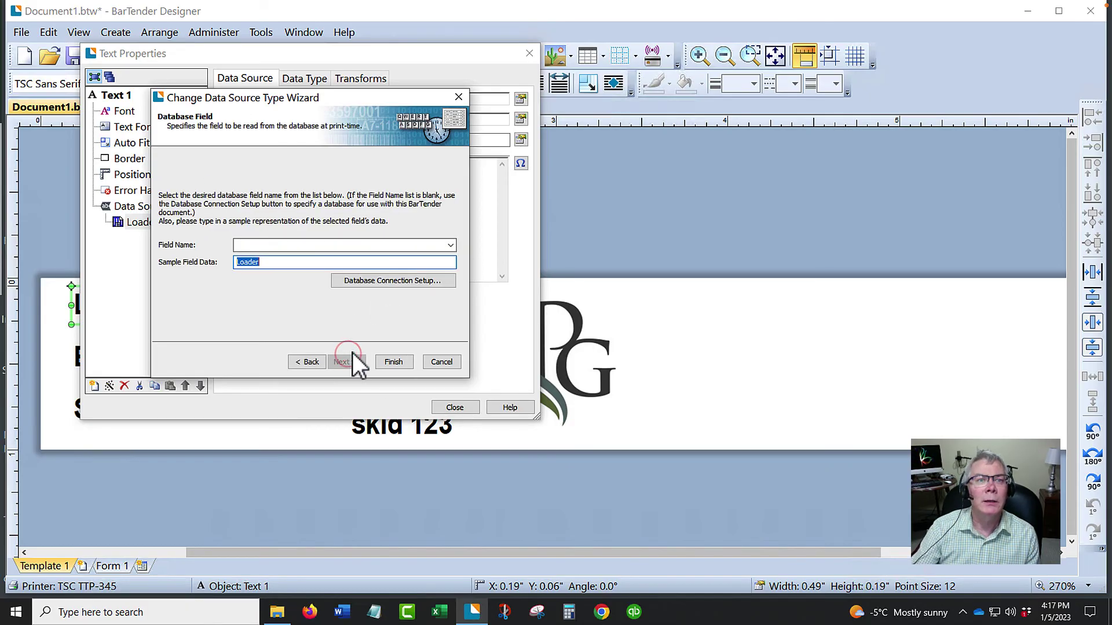
left_click(399, 281)
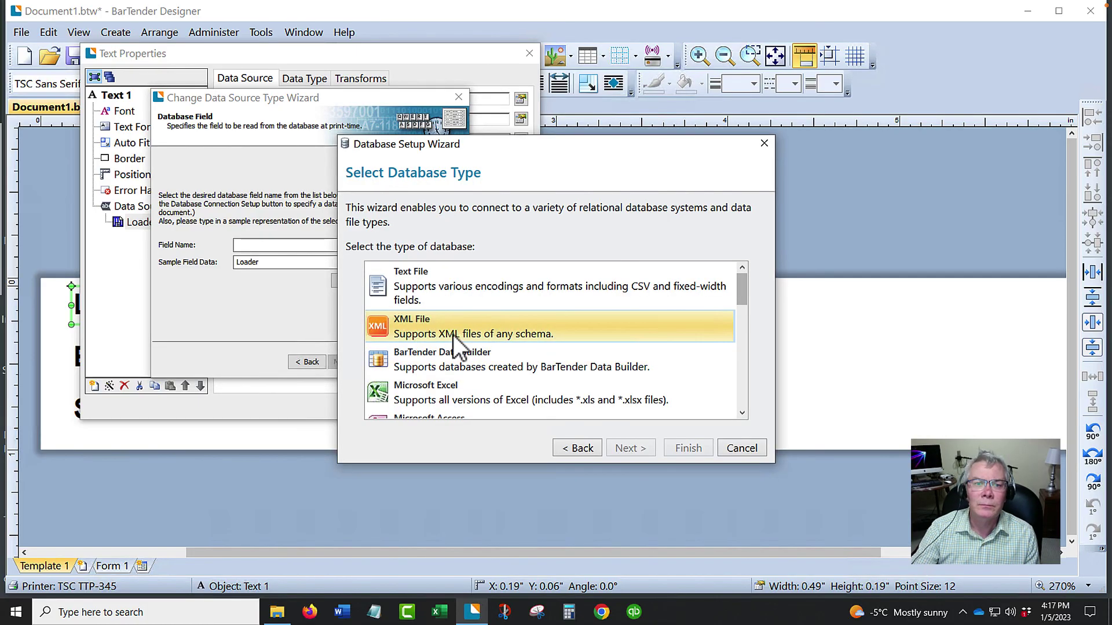
Browse the database types, then cancel both wizards and close Text Properties, keeping Loader embedded
scroll(473, 352, "down", 5)
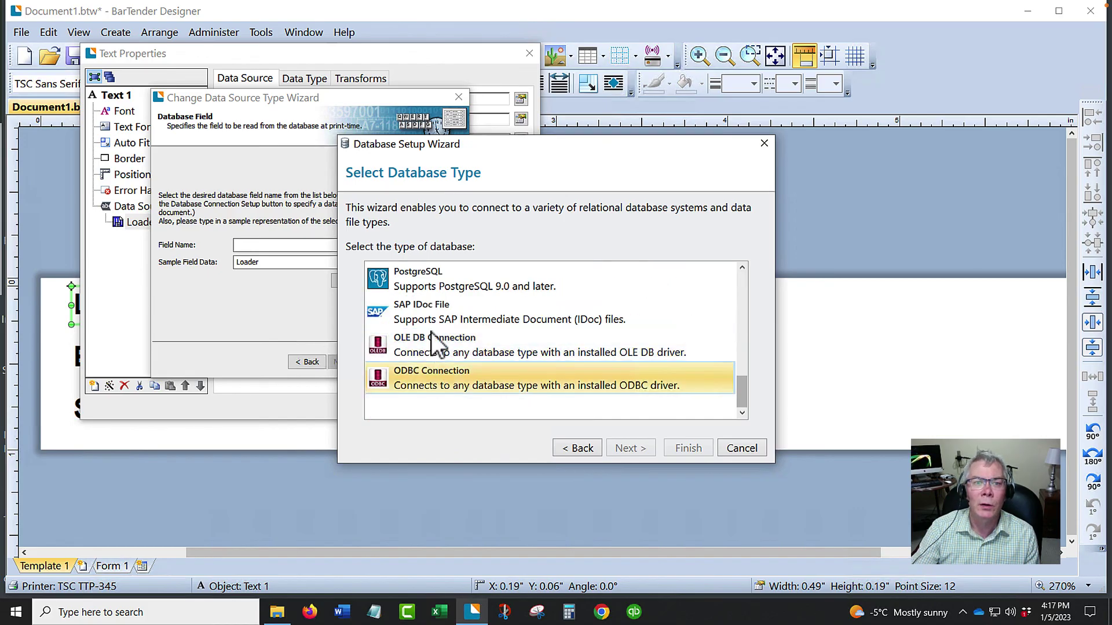
scroll(505, 337, "up", 3)
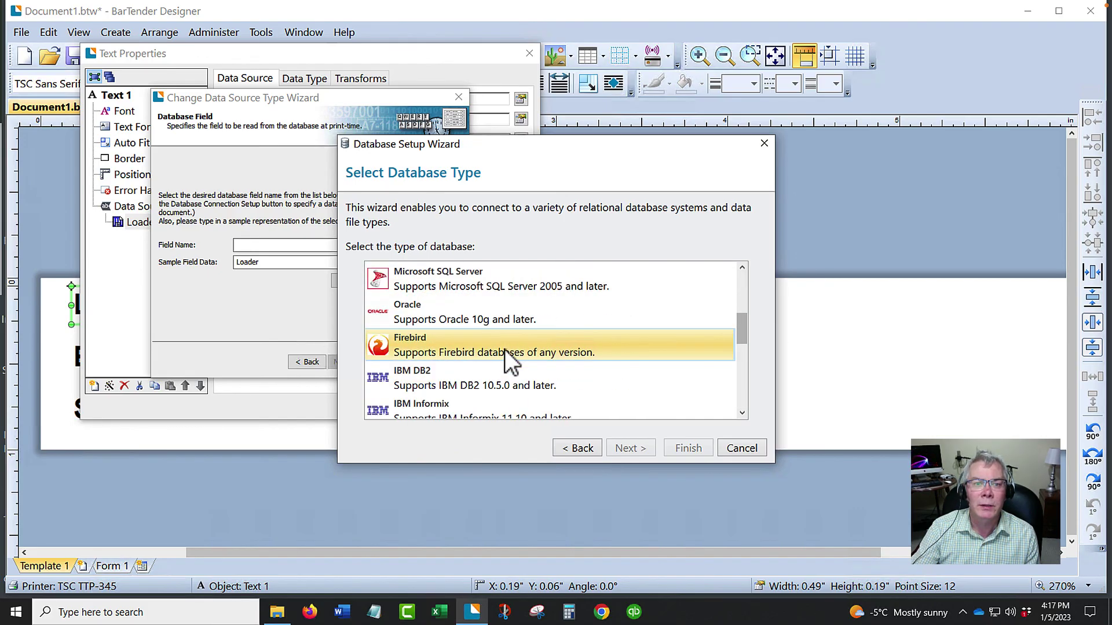
scroll(503, 349, "up", 3)
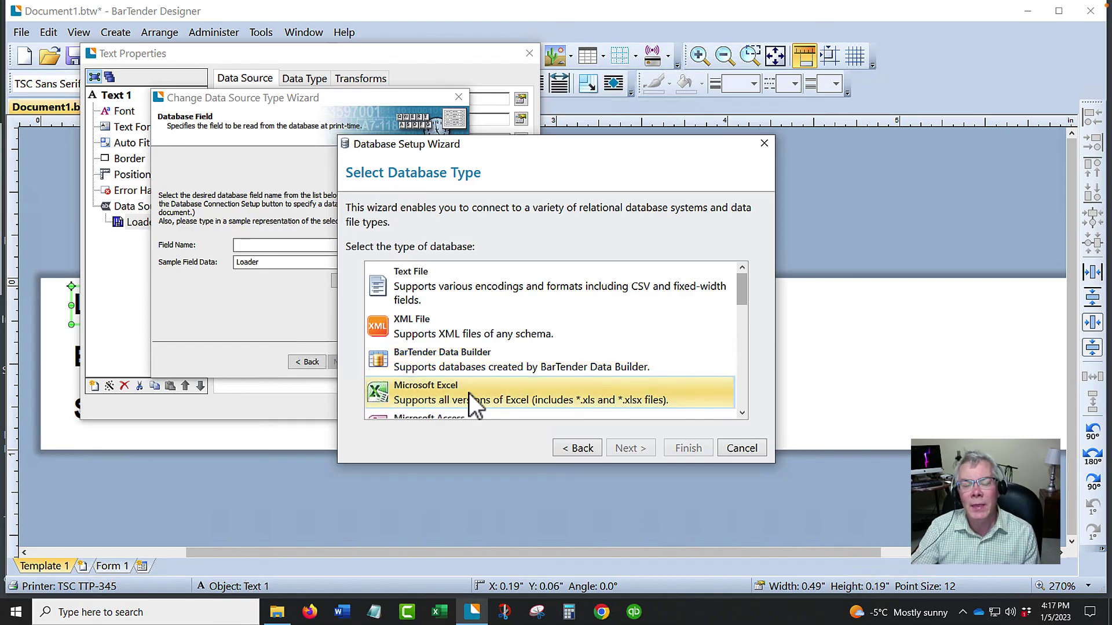
left_click(749, 446)
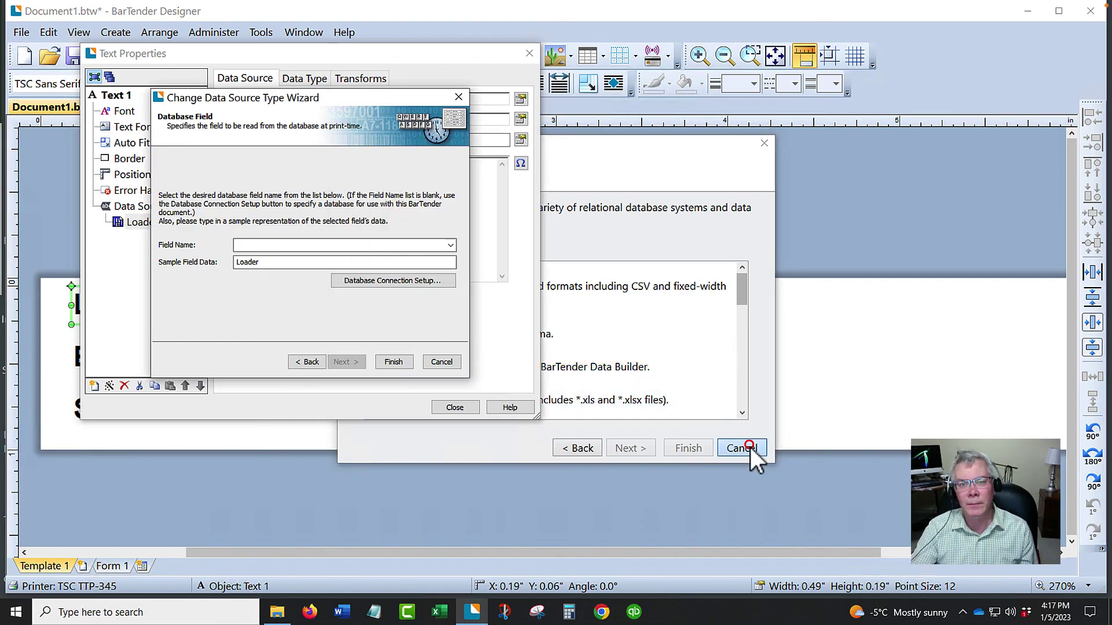
left_click(449, 363)
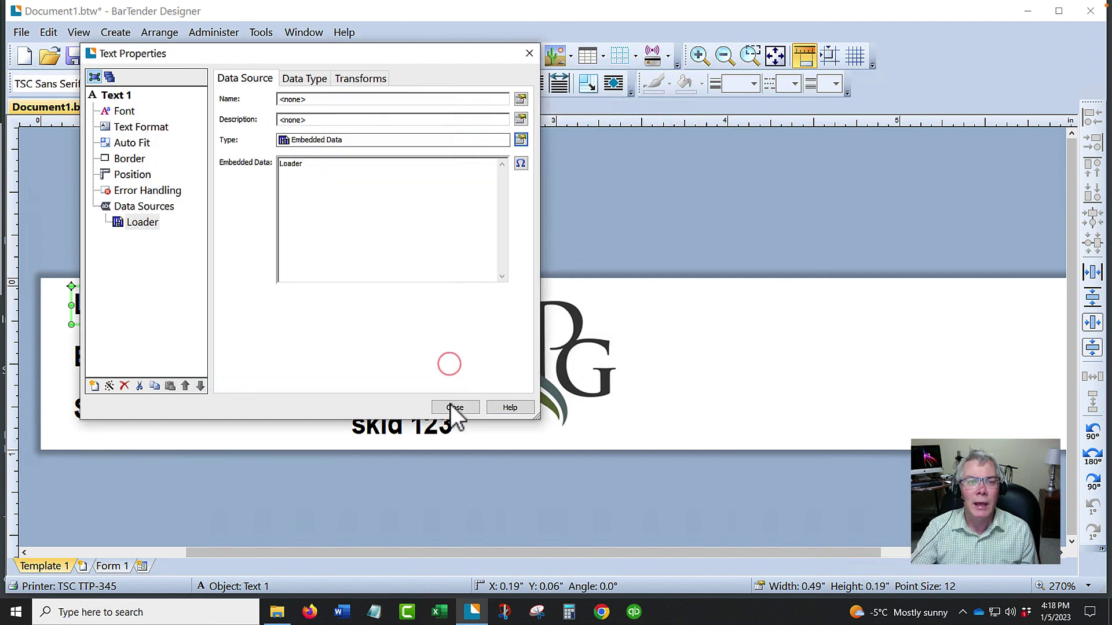
left_click(450, 404)
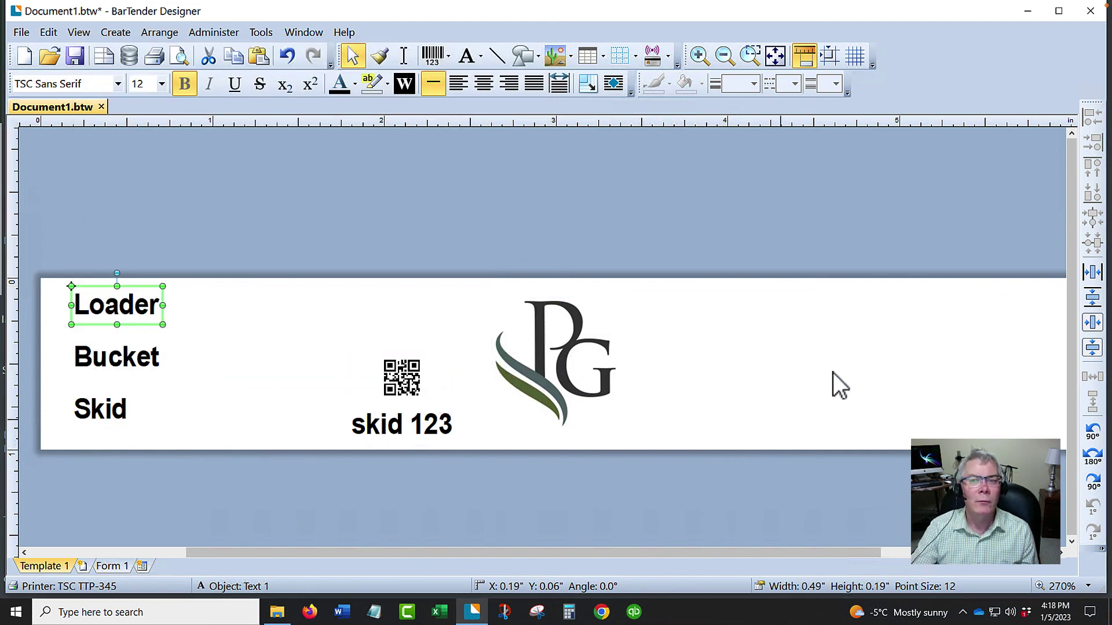